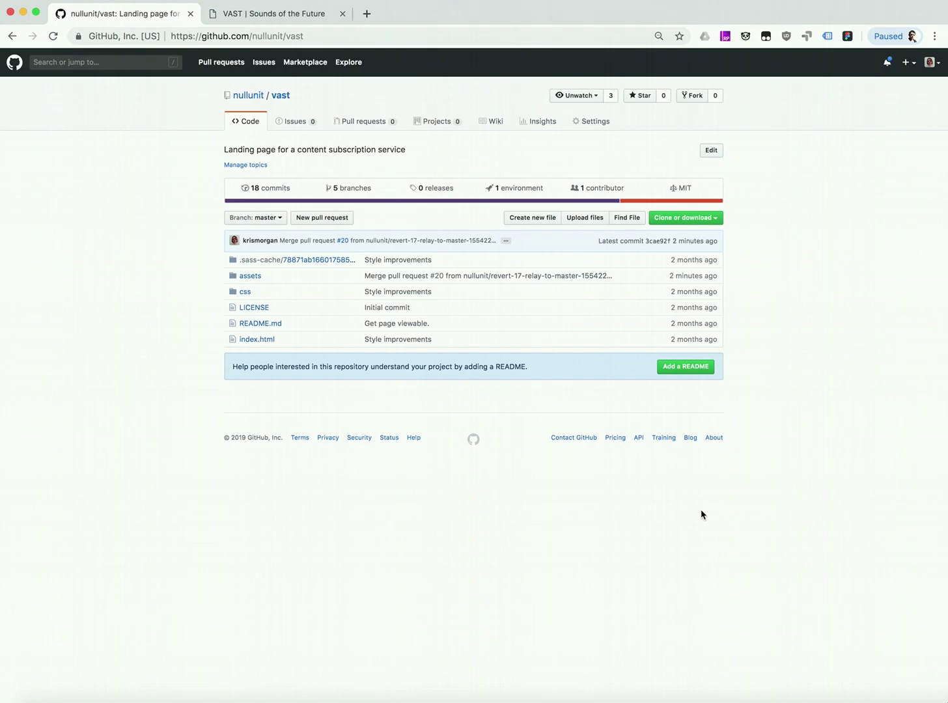
click(271, 15)
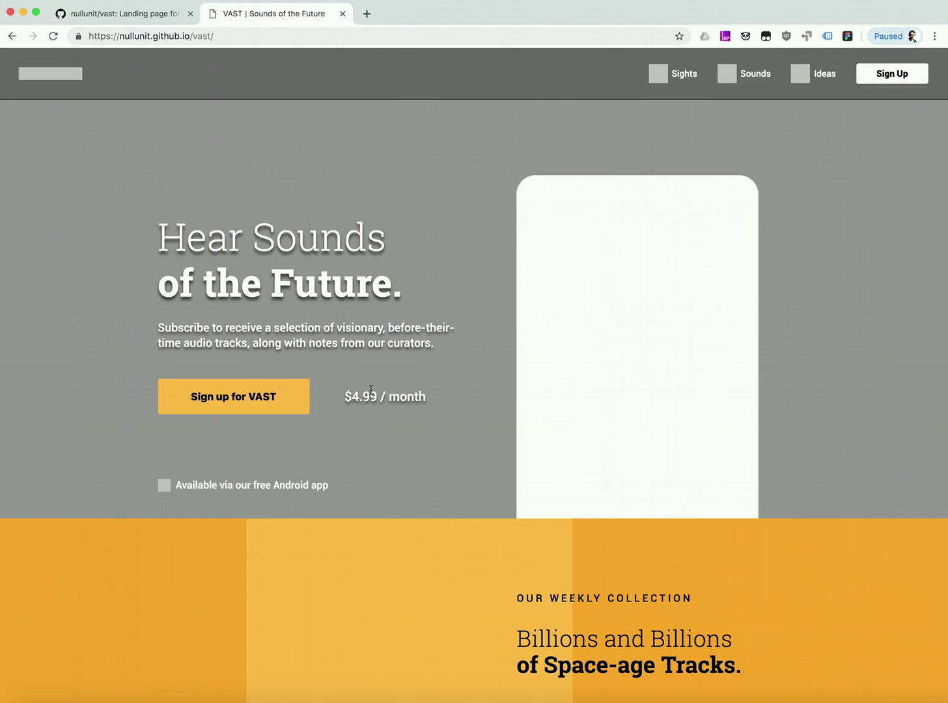
scroll(510, 408, down, 8)
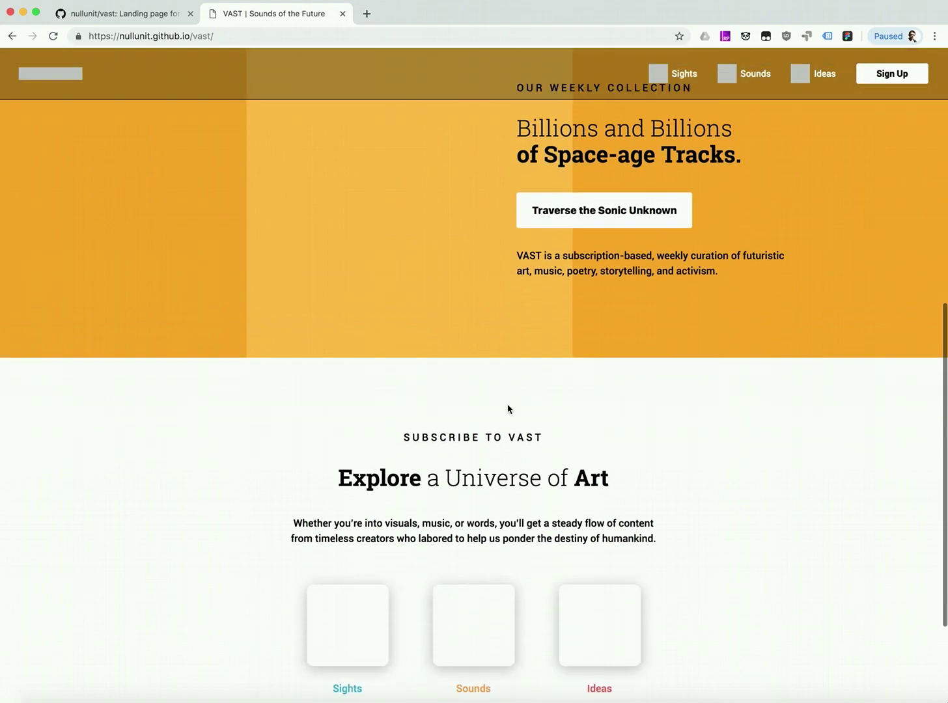
scroll(510, 408, up, 5)
scroll(509, 368, up, 3)
scroll(510, 368, down, 7)
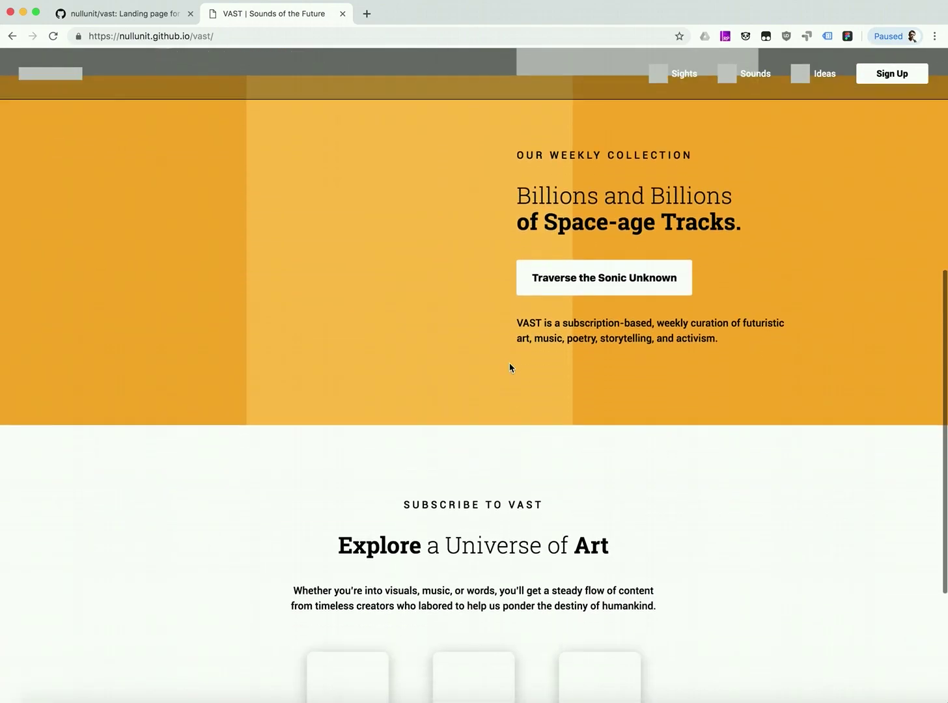
scroll(510, 368, up, 5)
scroll(509, 368, up, 2)
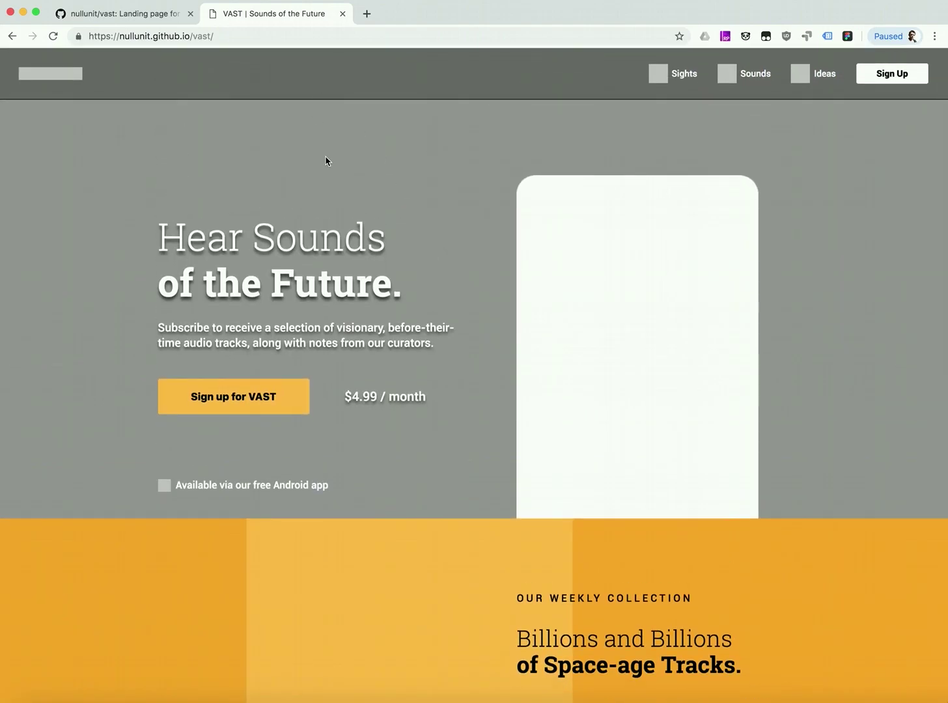
click(139, 16)
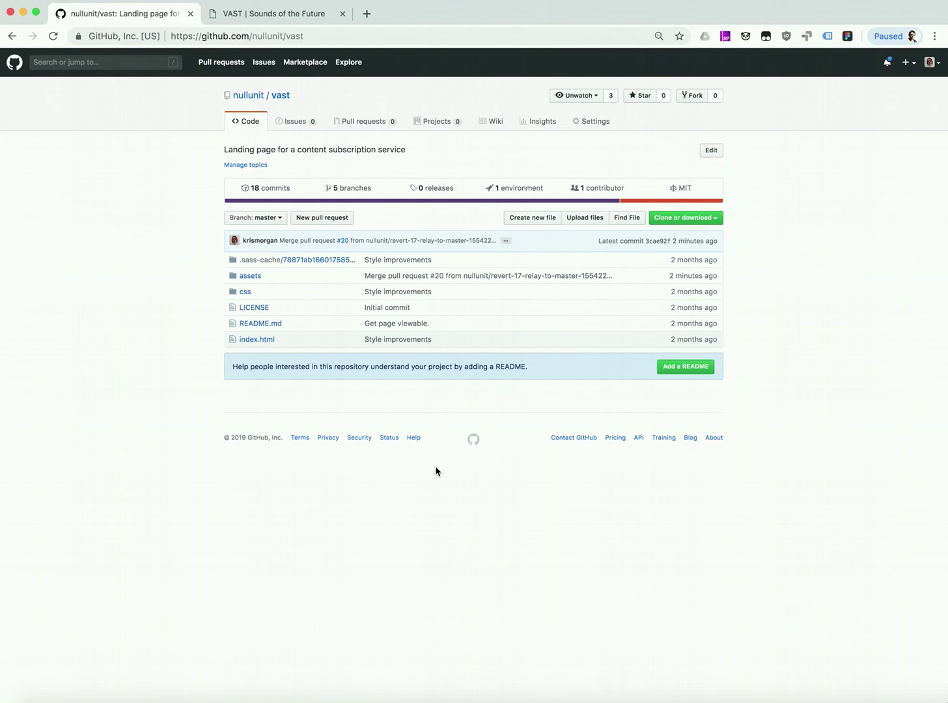
Step: Copy the Vast Figma file's share link, then return to the Relay Projects page in Chrome
key(super+Tab)
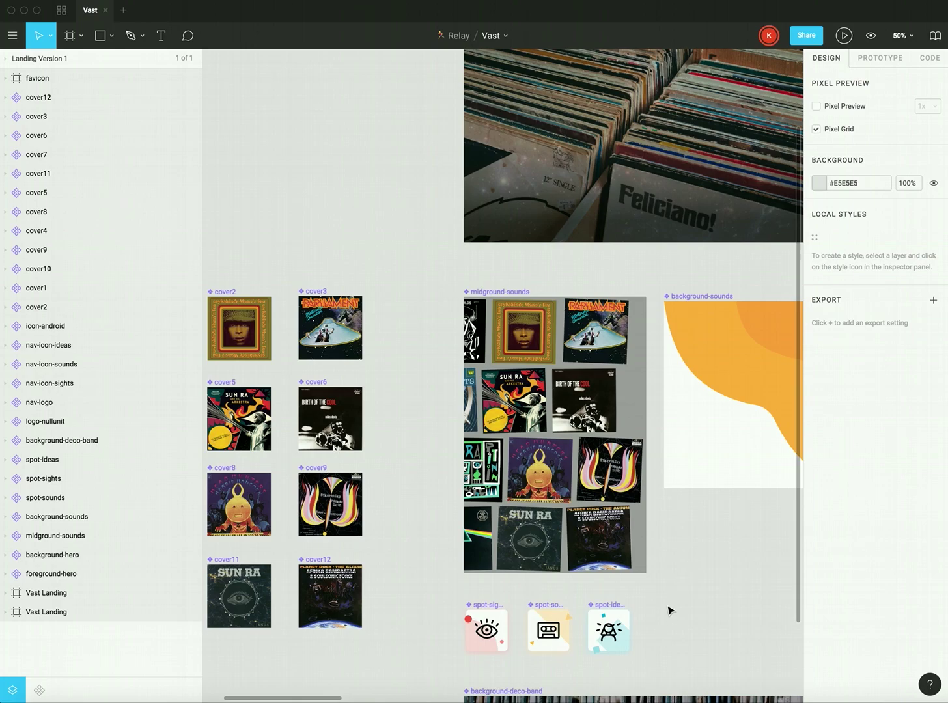
click(522, 293)
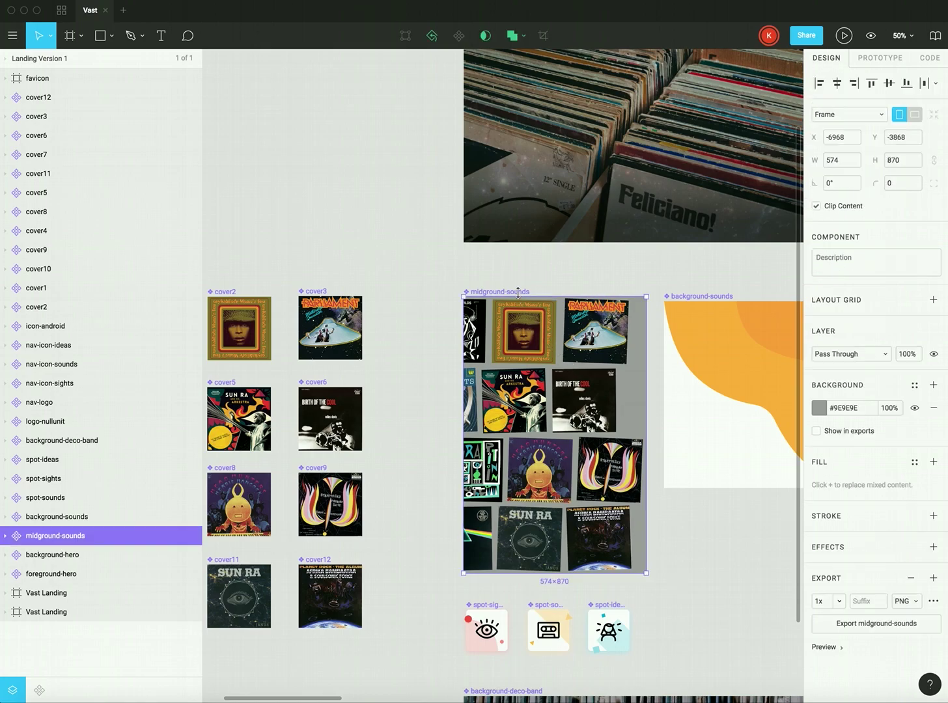
click(699, 596)
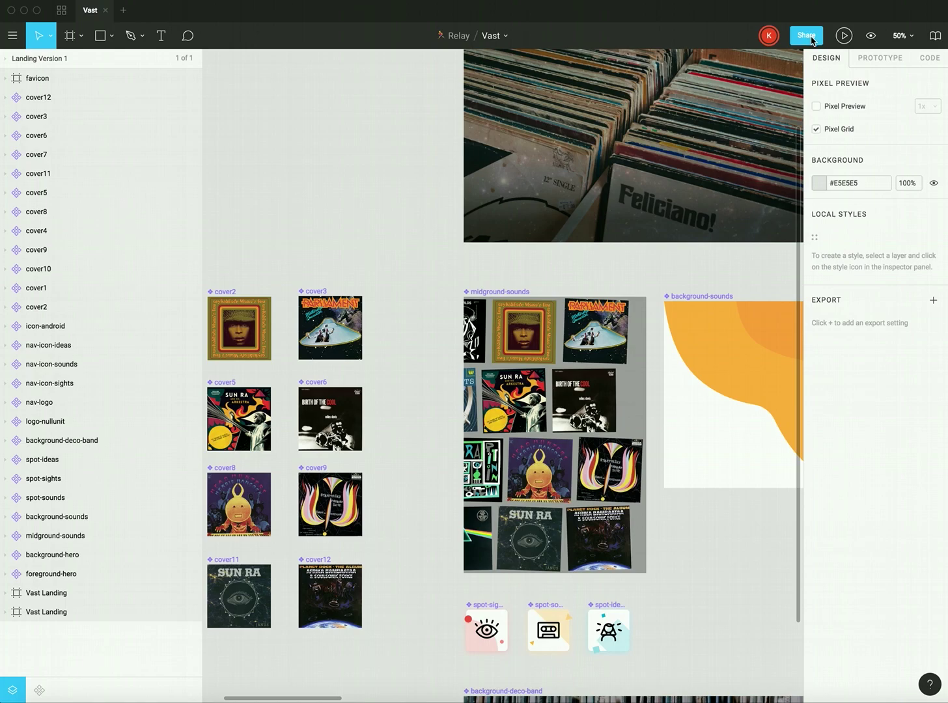
click(807, 36)
click(368, 315)
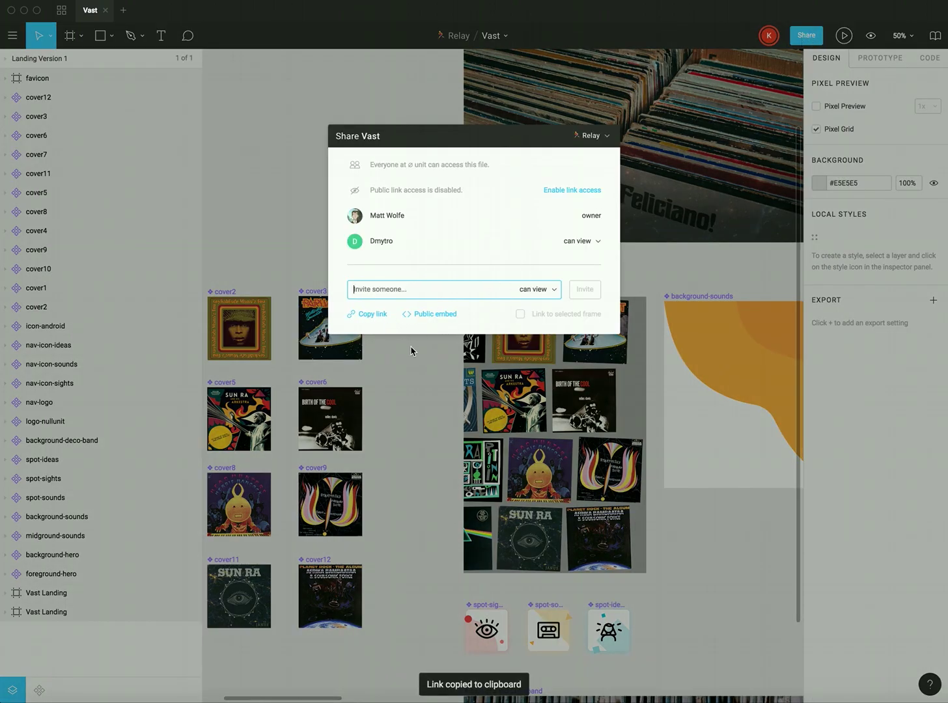
key(super+Tab)
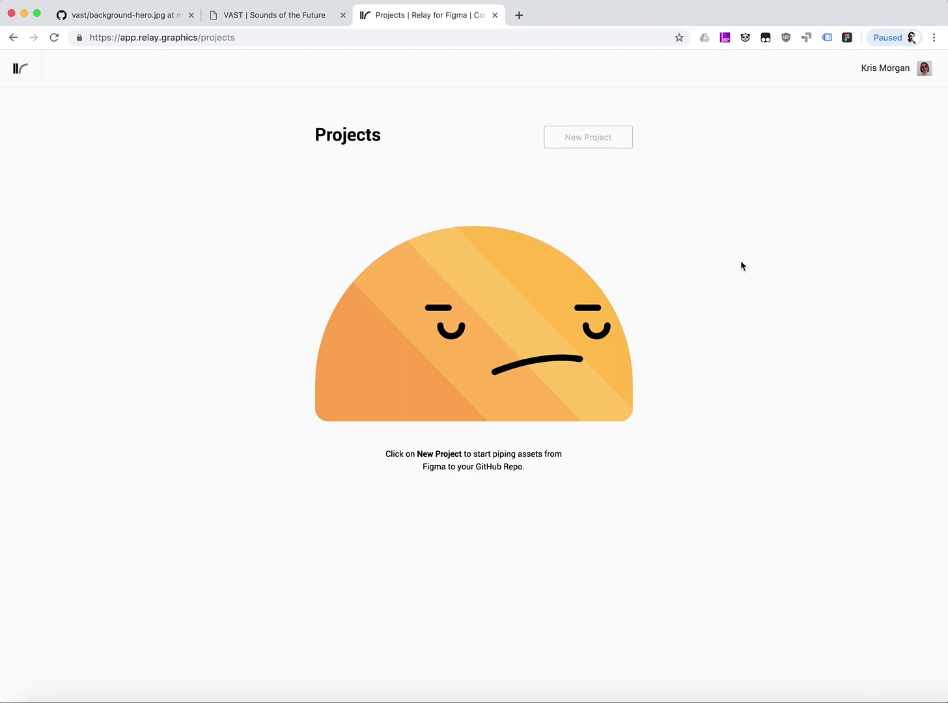
Step: Start a new Relay project and paste in the Vast Figma file URL
click(577, 138)
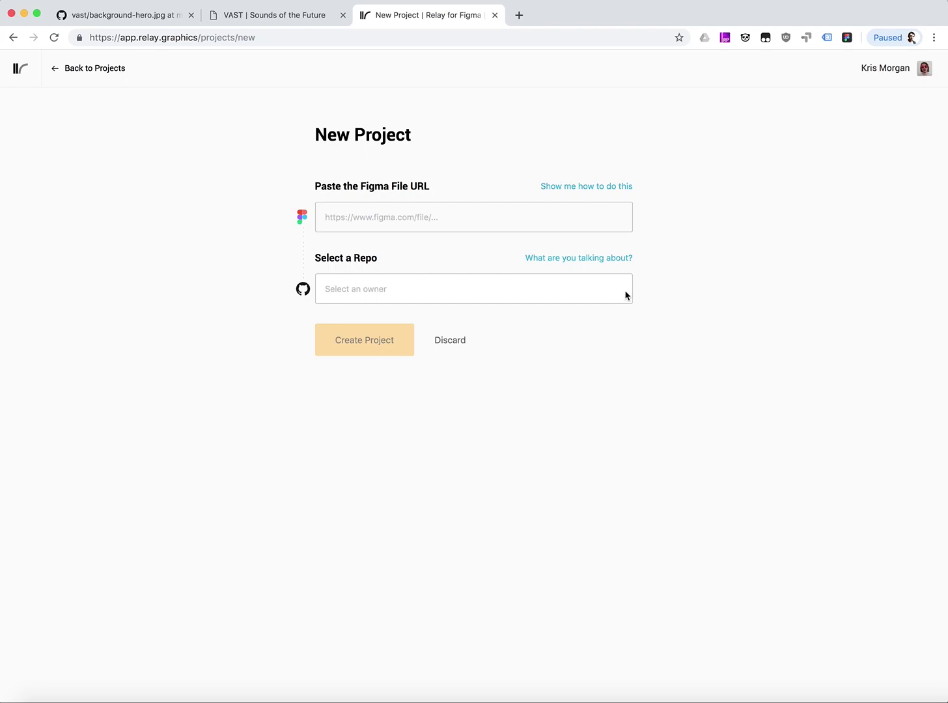
click(406, 221)
key(super+v)
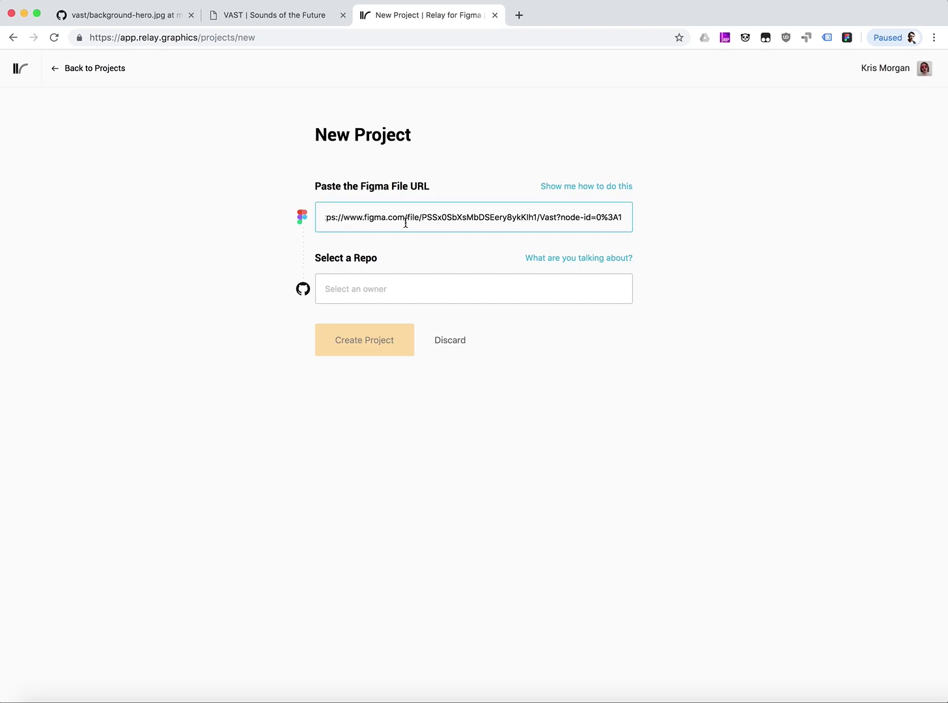
Step: Target the organisation's vast repository with master as the parent branch
click(355, 282)
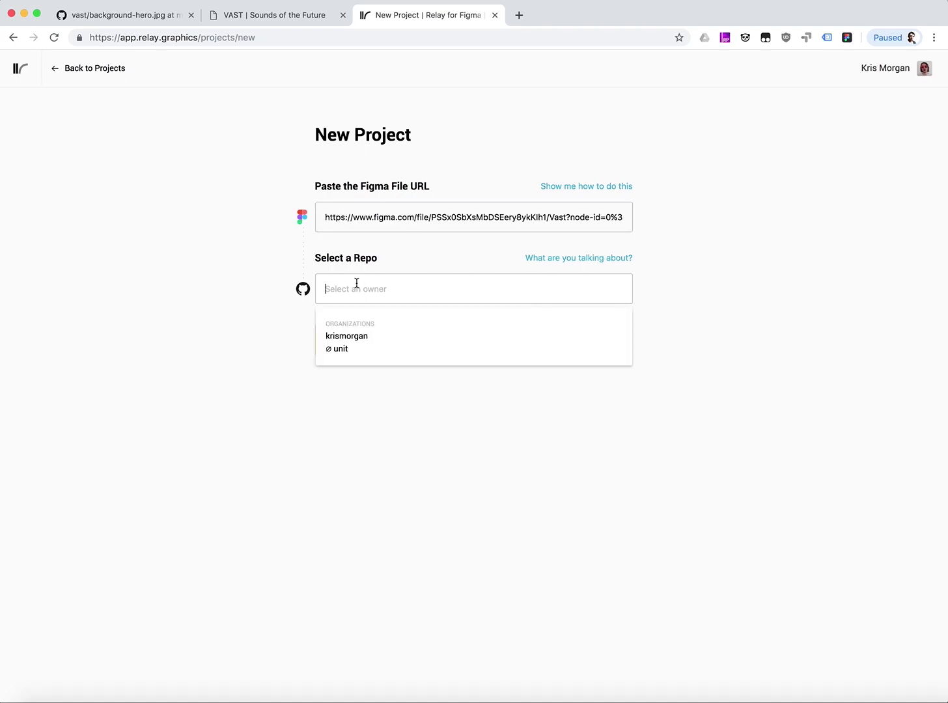
click(337, 349)
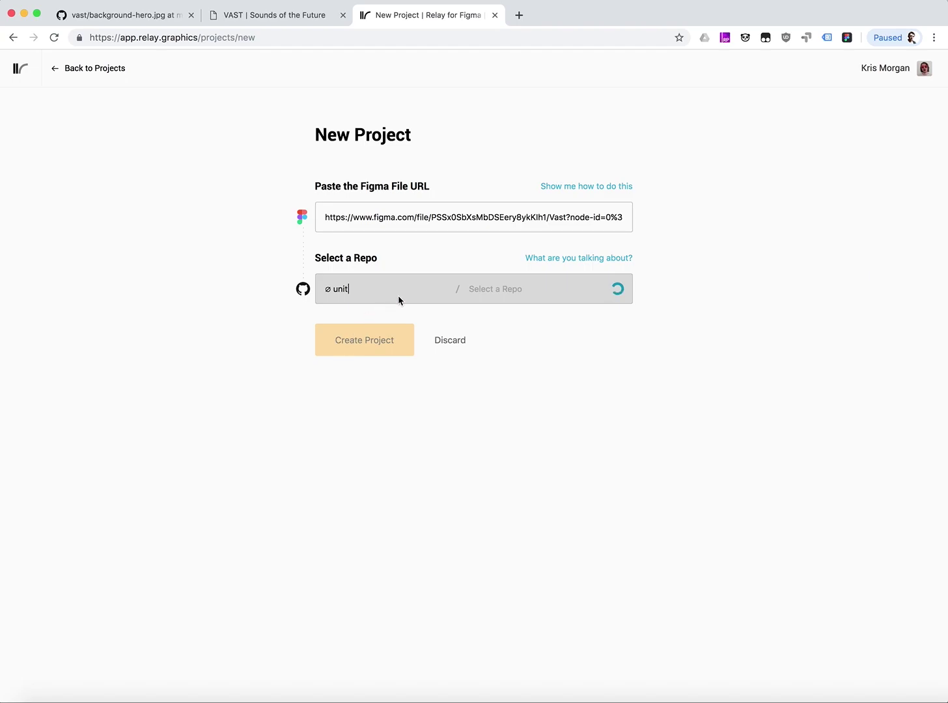
click(472, 289)
click(333, 438)
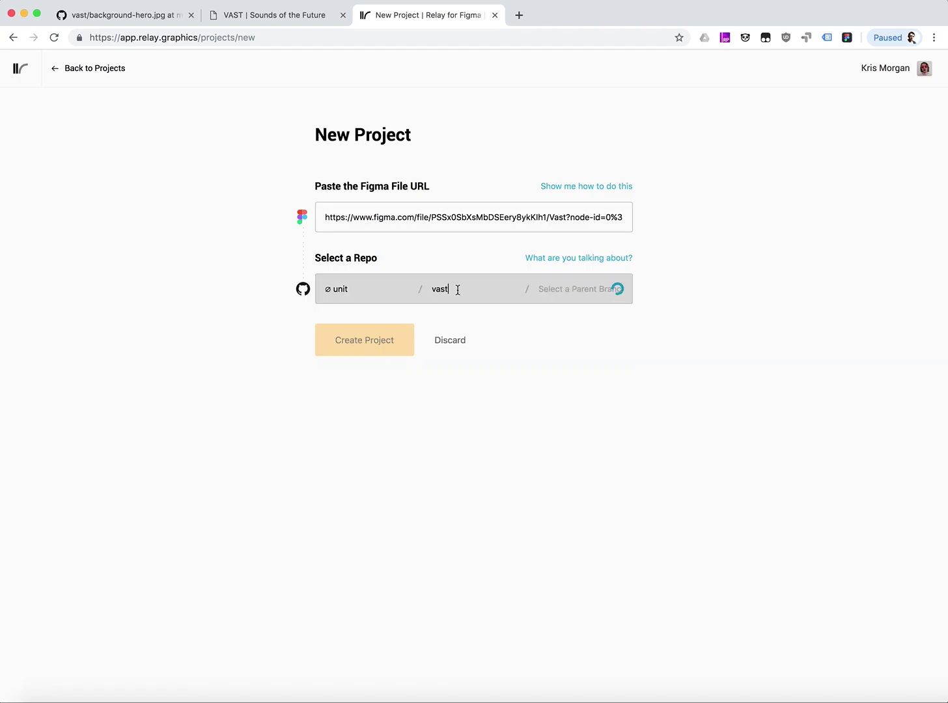
click(535, 289)
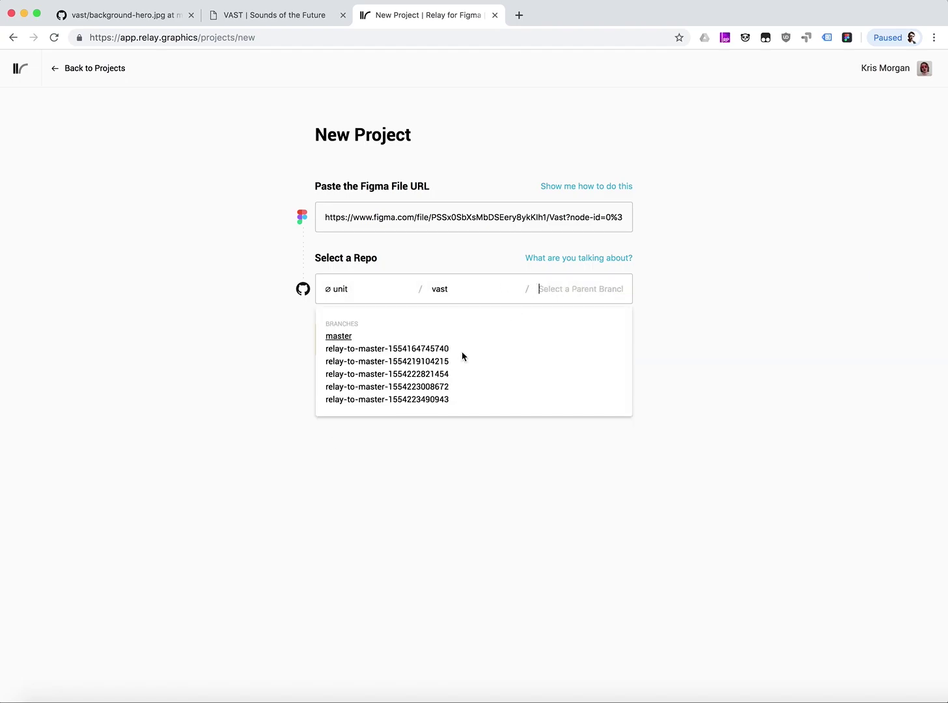
click(332, 336)
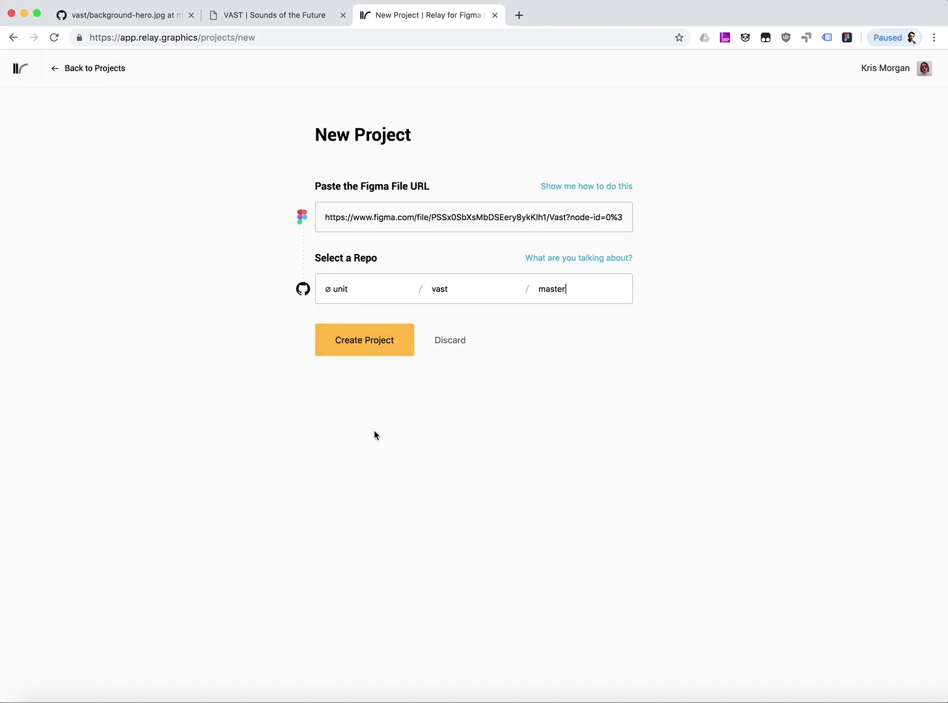
Step: Create the Vast project, review its Default Route, and add a new route named Icons
click(362, 342)
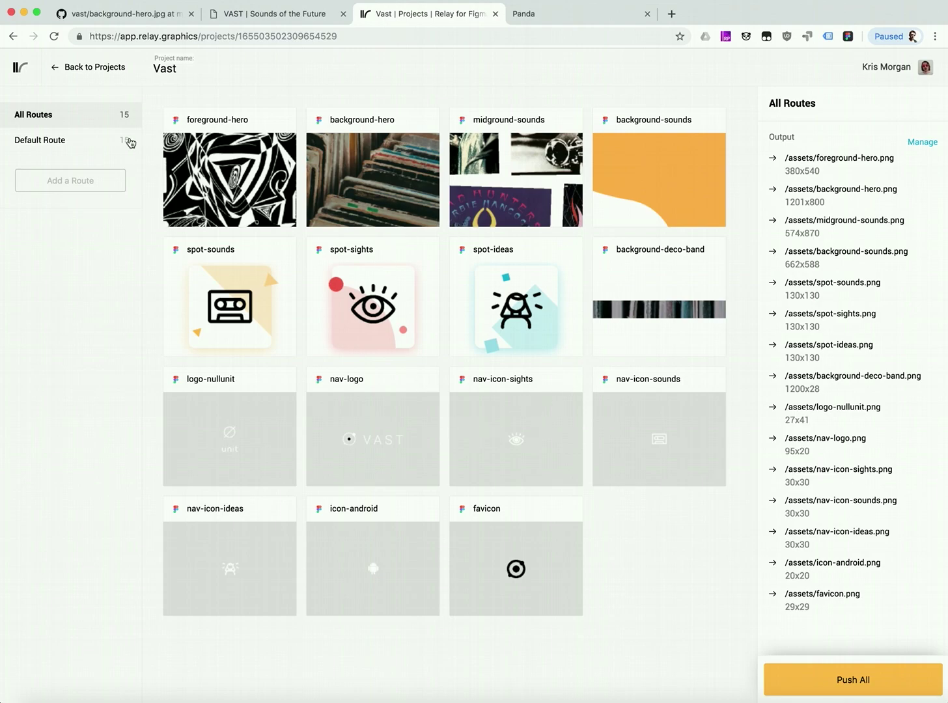
click(68, 143)
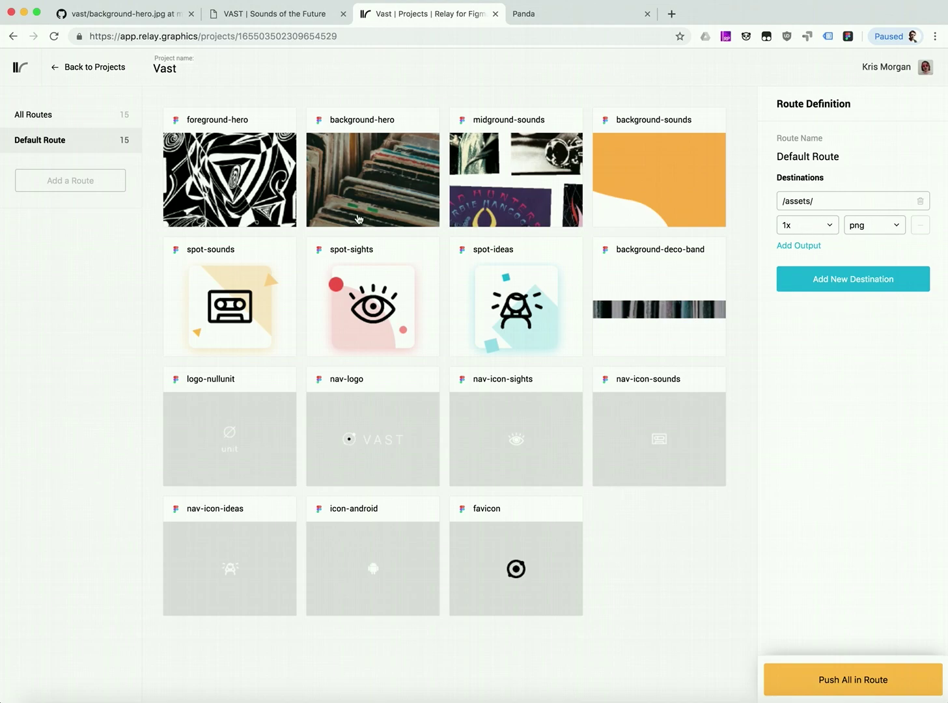
click(44, 186)
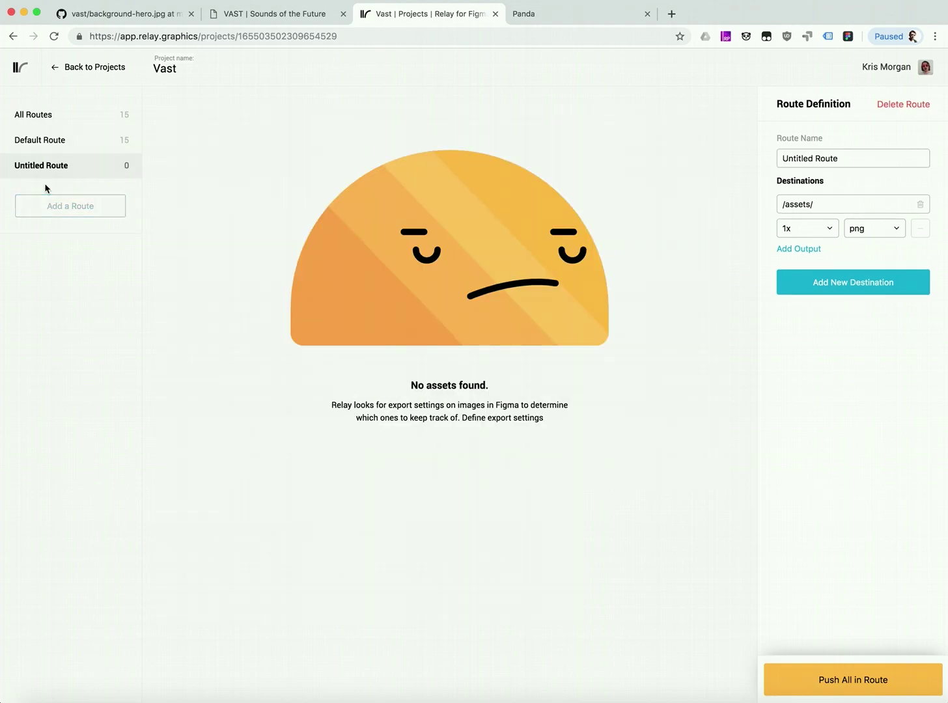
triple_click(873, 153)
key(BackSpace)
text(Icons)
Step: Set the Icons route destination to /assets/icons with outputs at 1x and 2x
key(Tab)
key(Right)
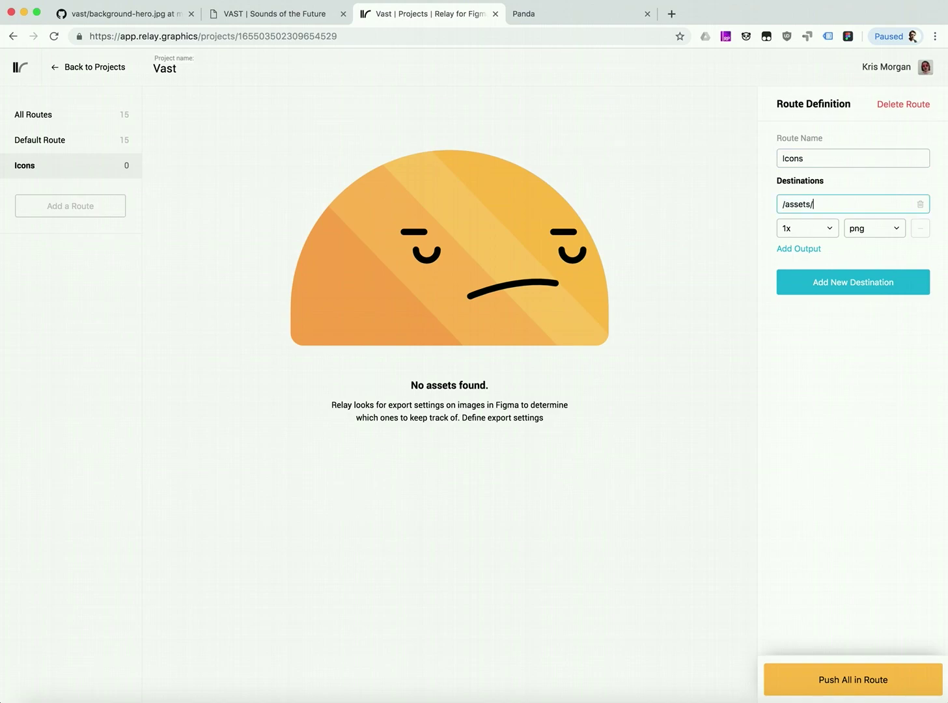
text(icons)
click(816, 247)
click(816, 252)
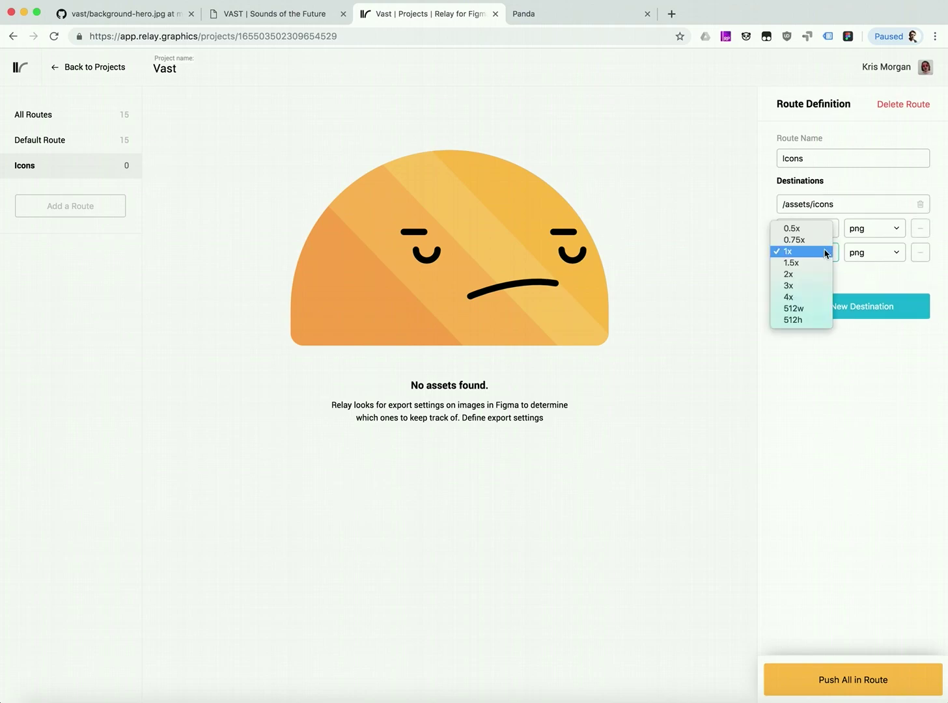
click(795, 277)
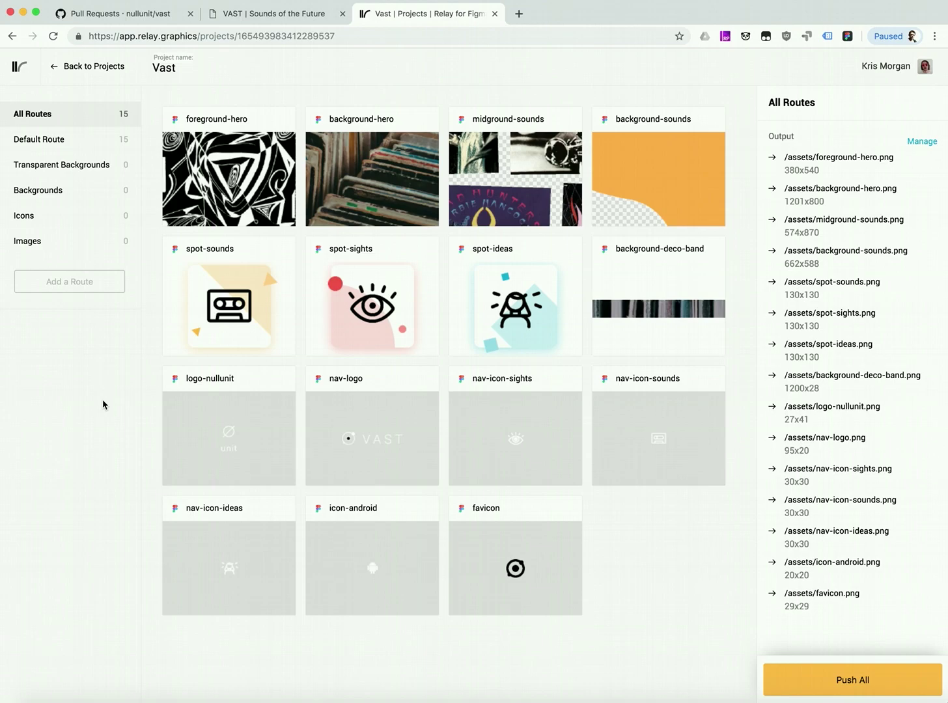
Step: Apply the Icons route to the ten icon assets, including logo-nullunit and the spot icons
click(225, 412)
shift+click(484, 574)
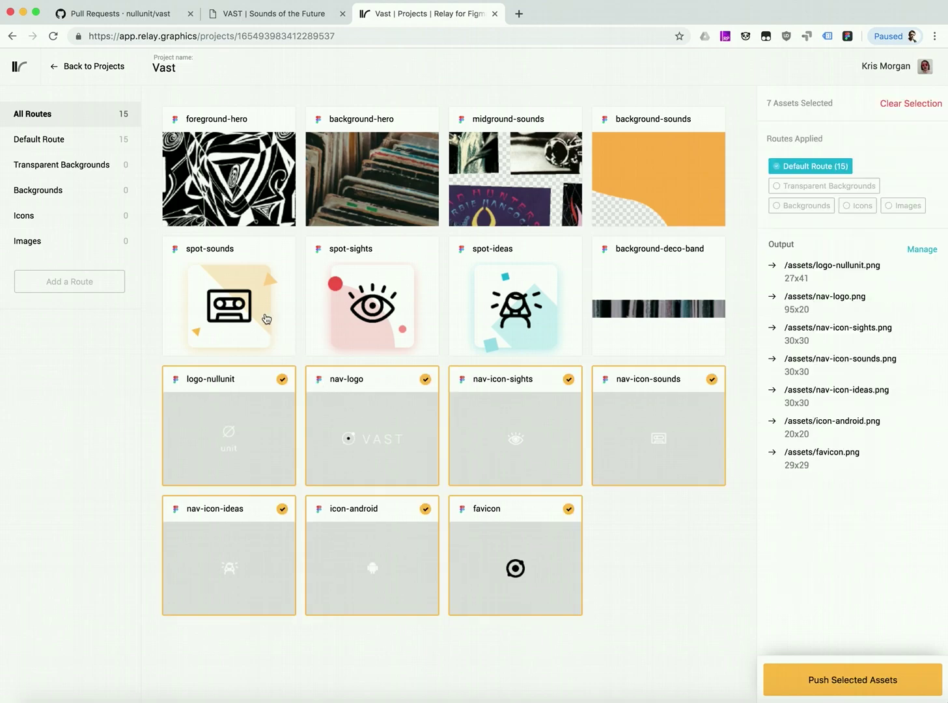
super+click(228, 287)
super+click(421, 294)
super+click(531, 290)
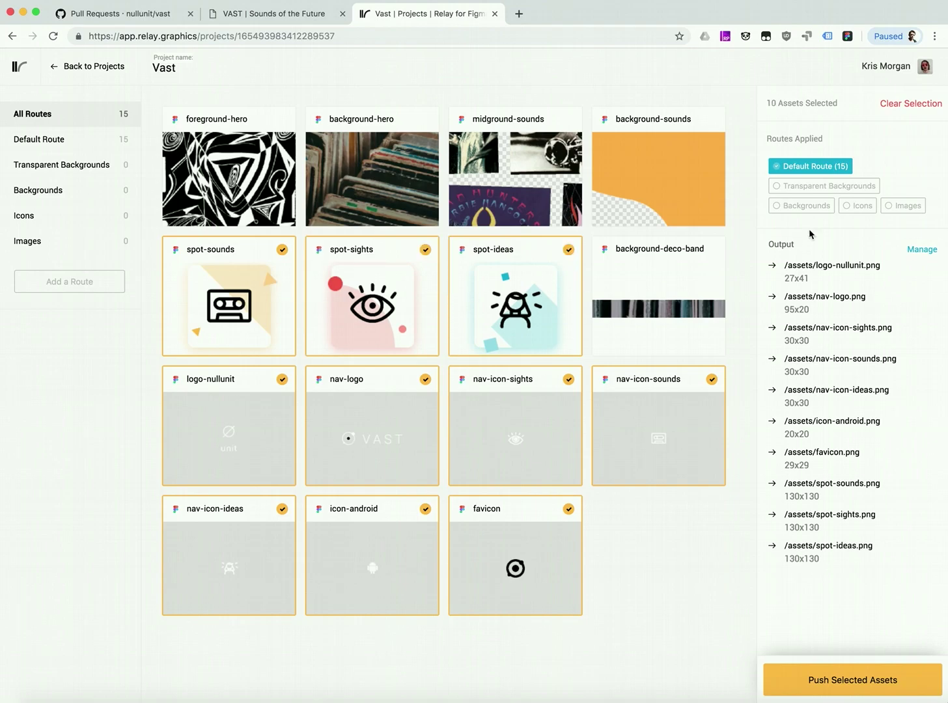
click(863, 206)
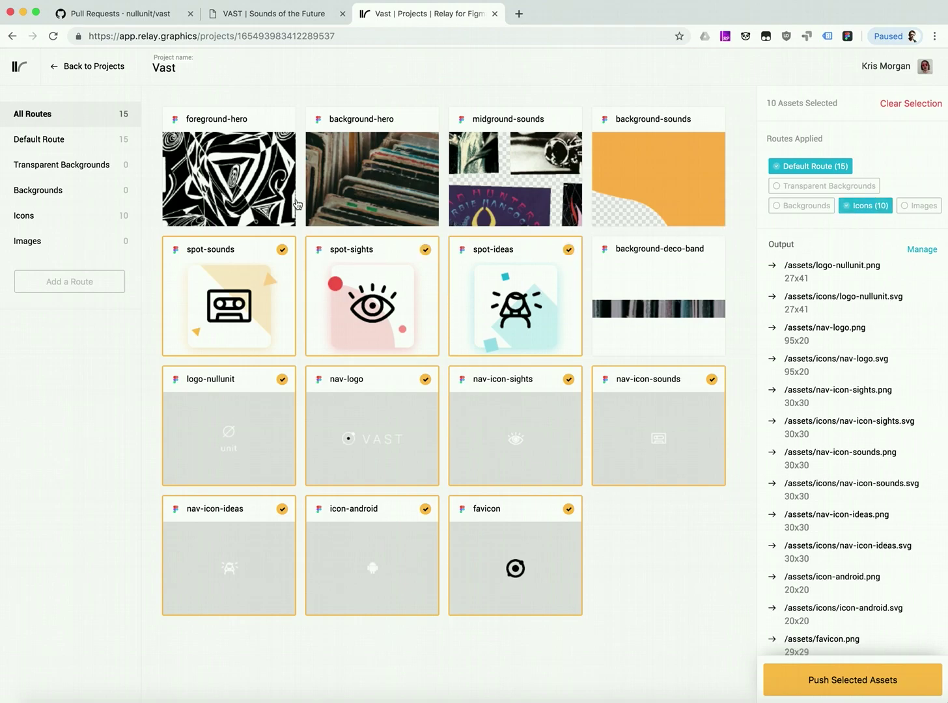
Step: Route foreground-hero to Images, and midground-sounds and background-sounds to Transparent Backgrounds
click(229, 188)
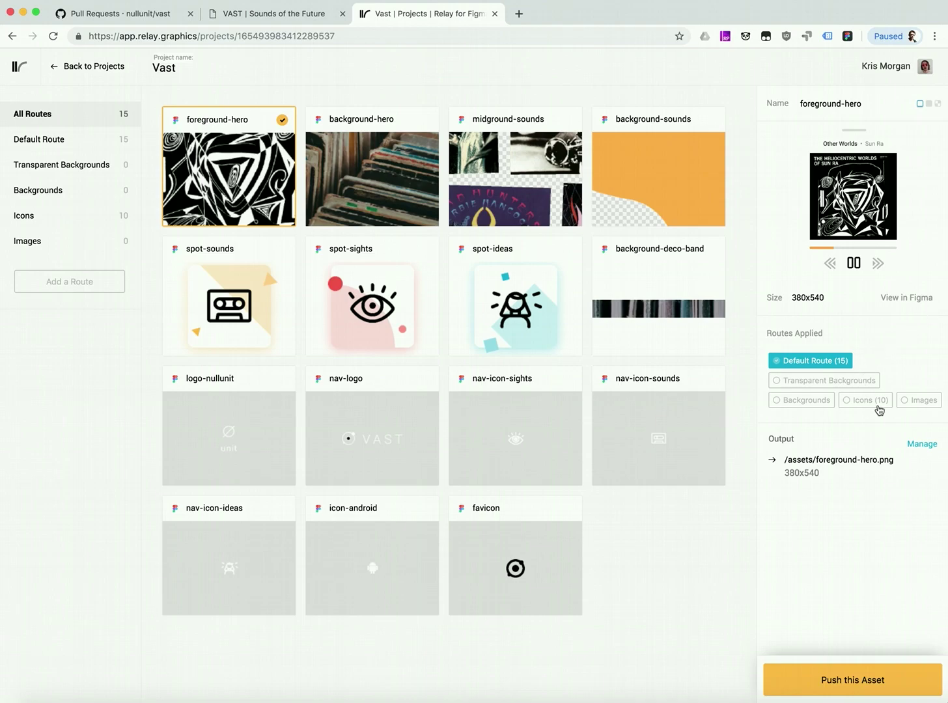
click(917, 403)
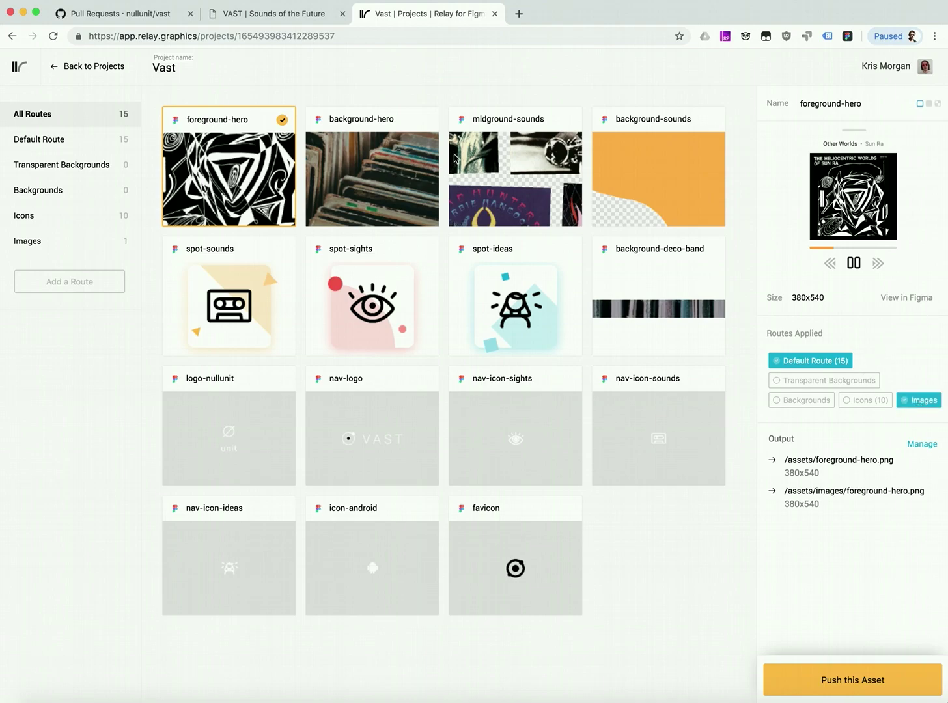
click(519, 153)
shift+click(662, 200)
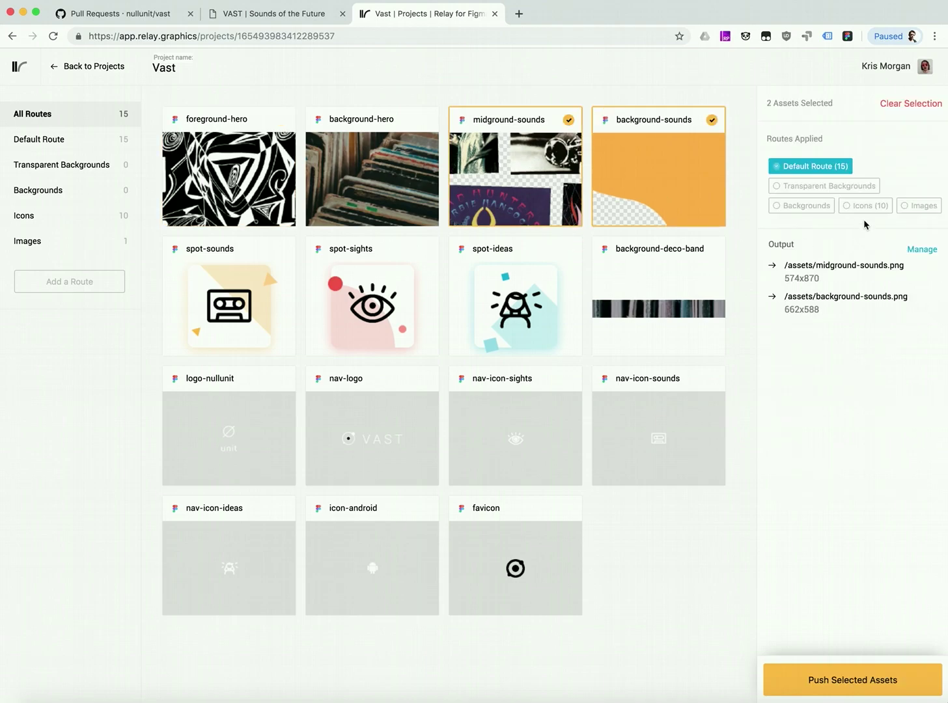
click(827, 188)
Step: Route background-hero and background-deco-band to Backgrounds
click(383, 188)
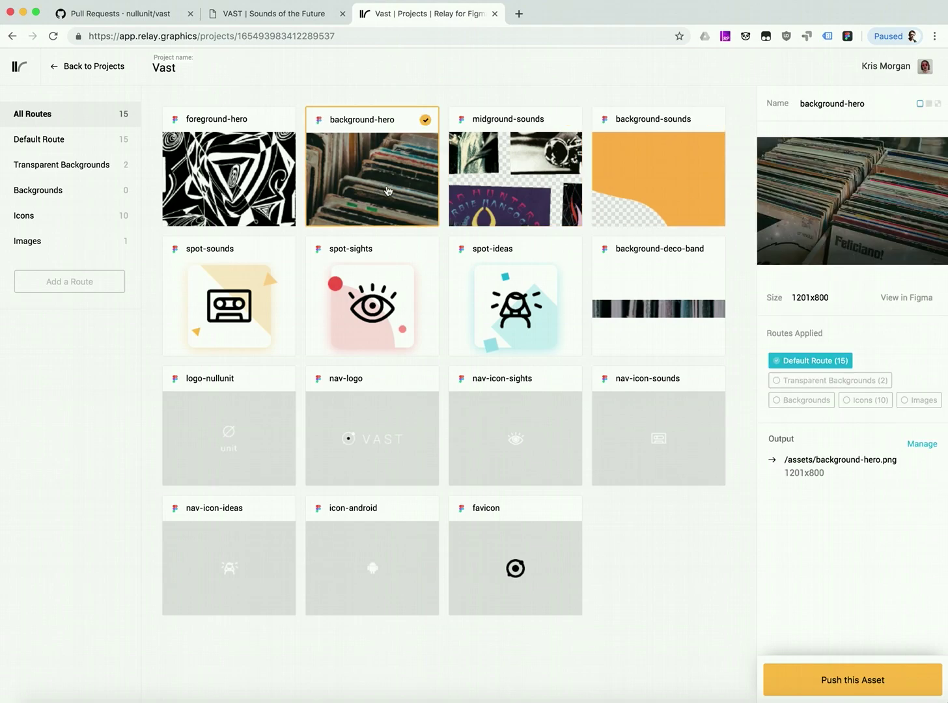
shift+click(641, 302)
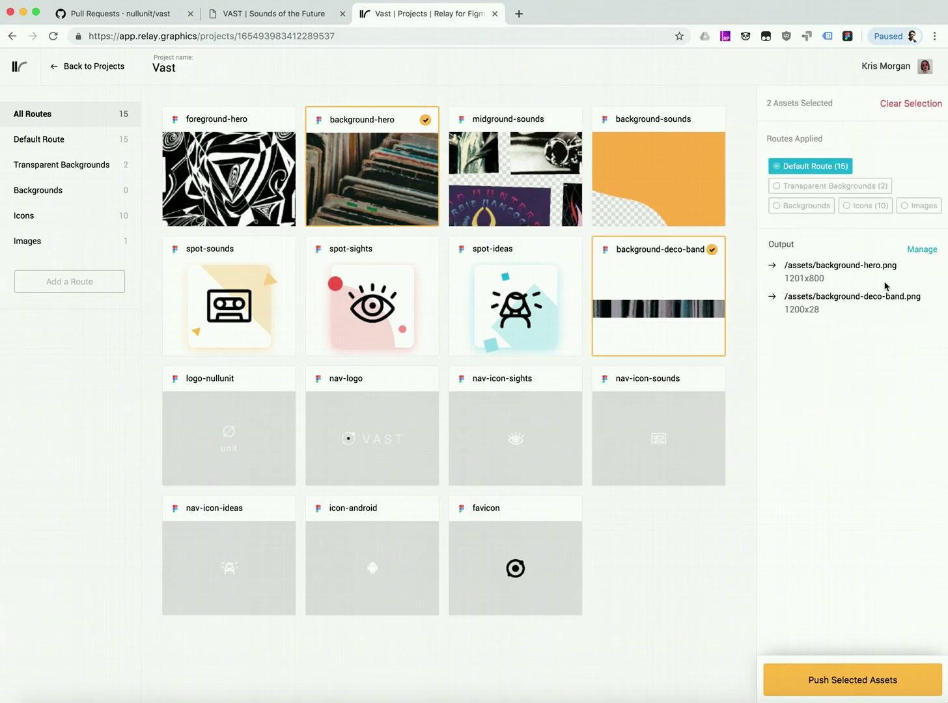
click(807, 207)
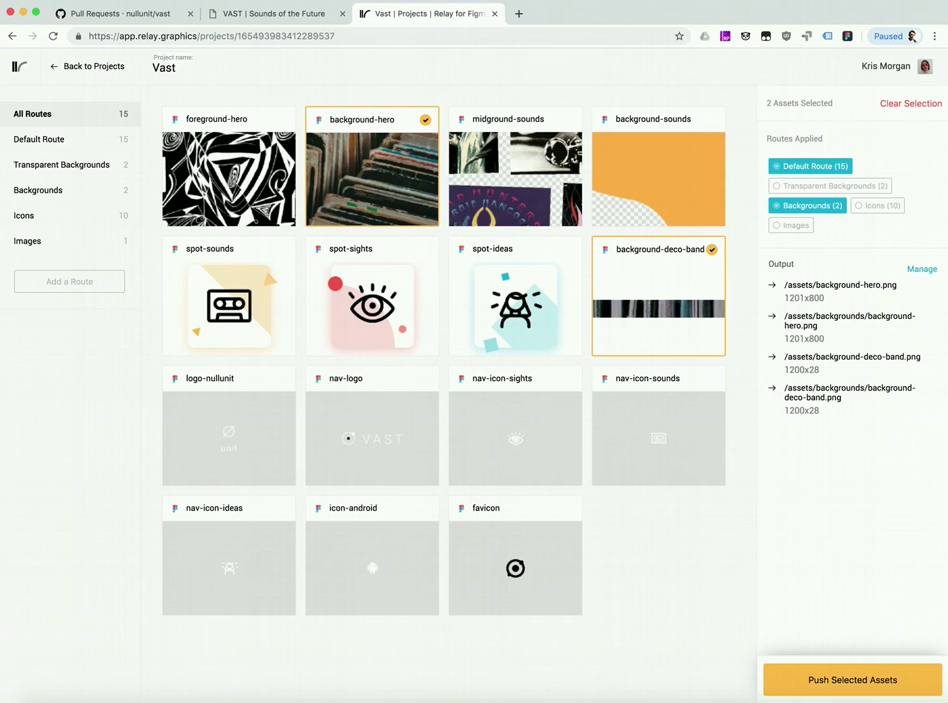
Step: Remove the Default Route from all 15 assets and view the combined output of all routes
click(220, 154)
shift+click(561, 587)
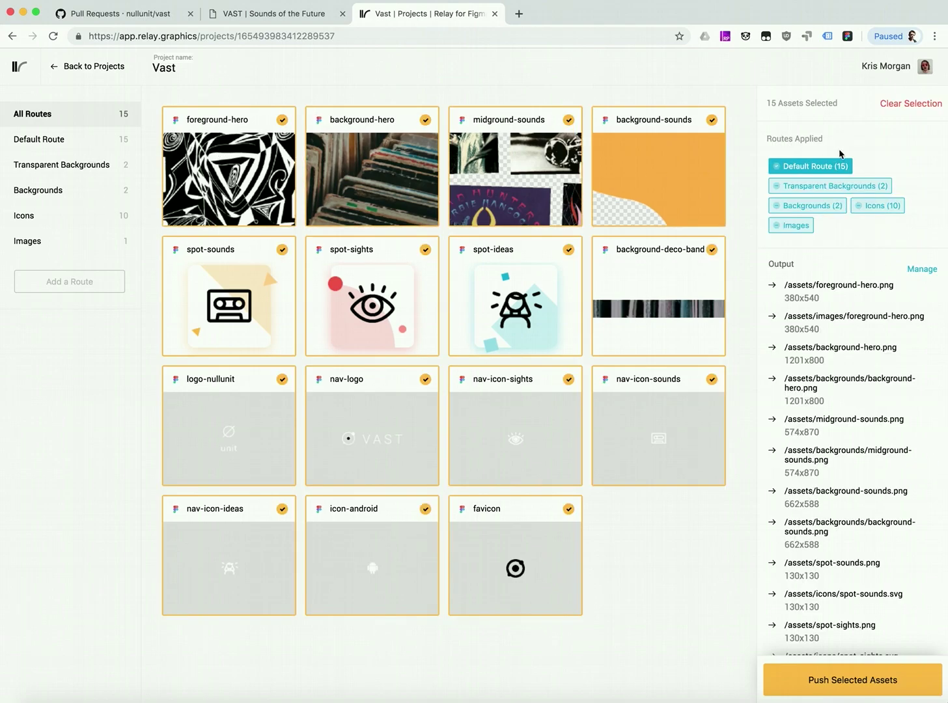
click(826, 169)
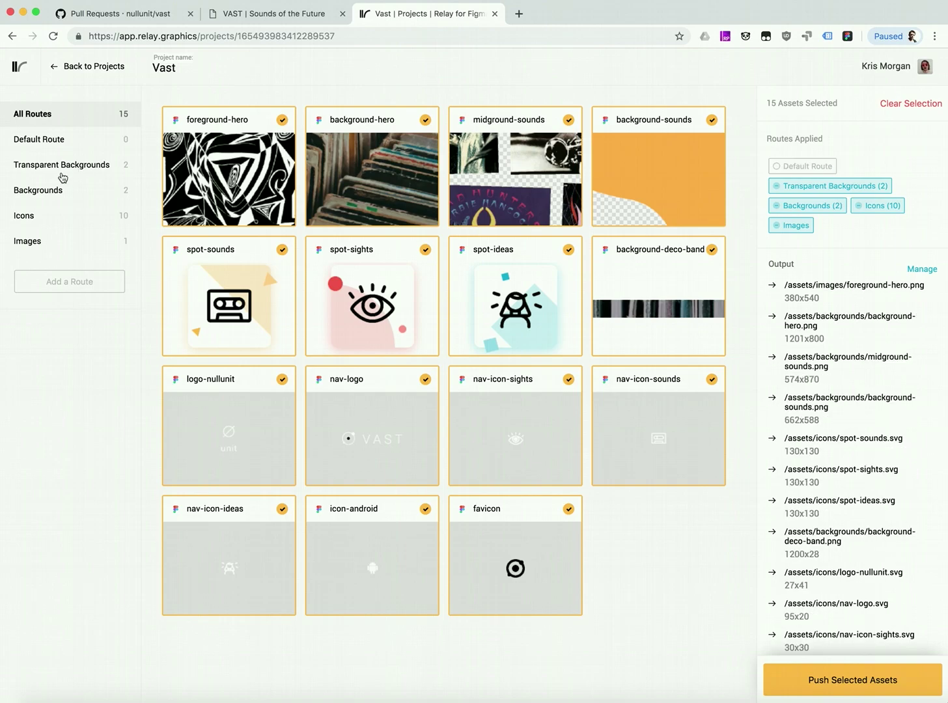
click(56, 140)
click(84, 121)
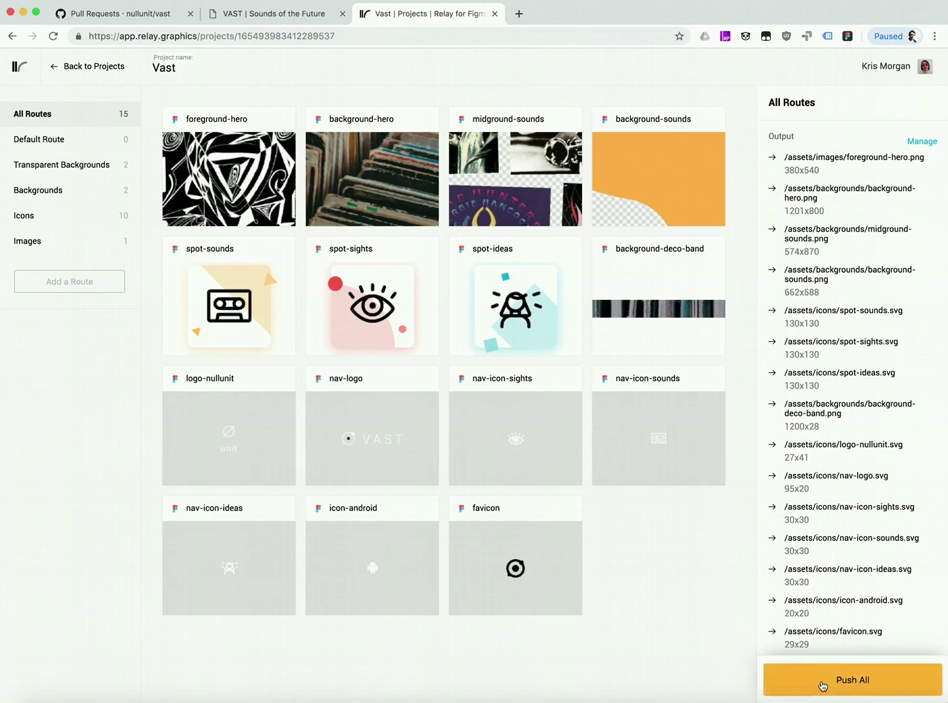
Step: Push all routed assets to the vast repository with Push All
click(861, 686)
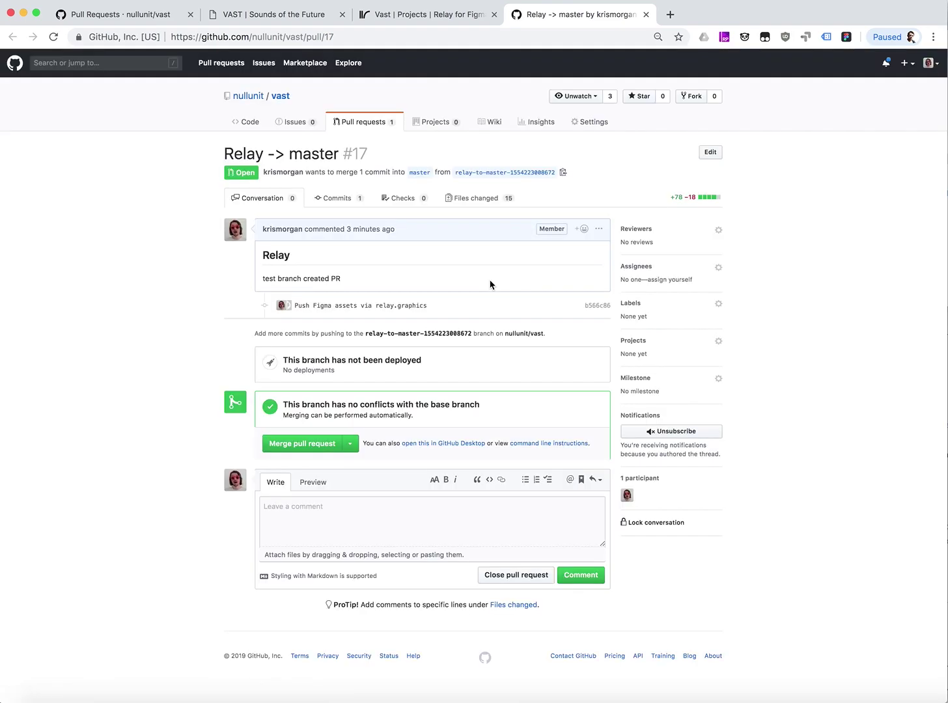
click(334, 198)
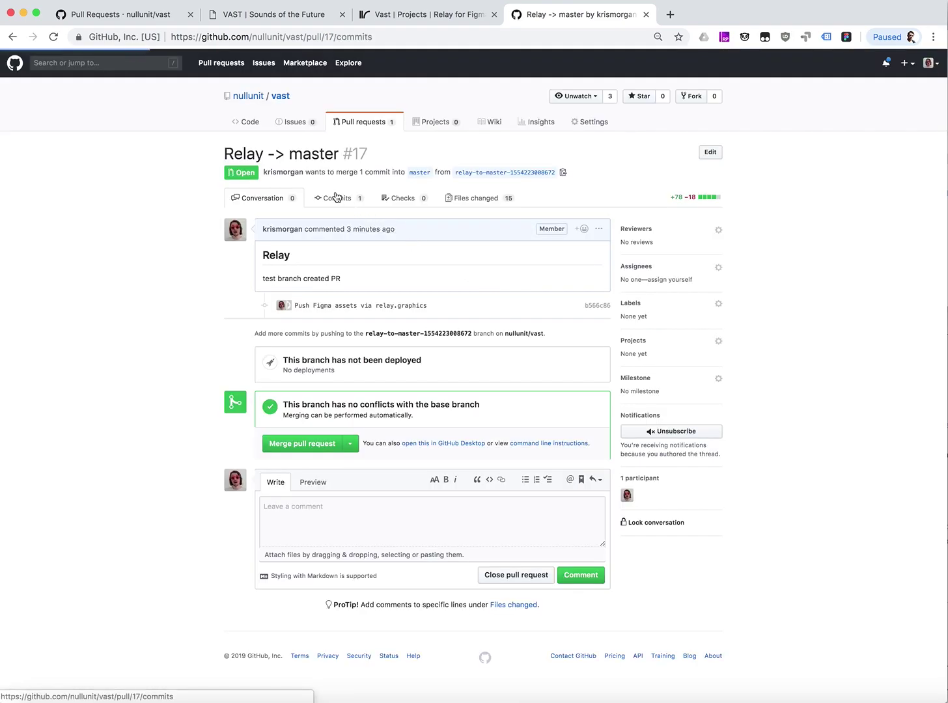
click(274, 207)
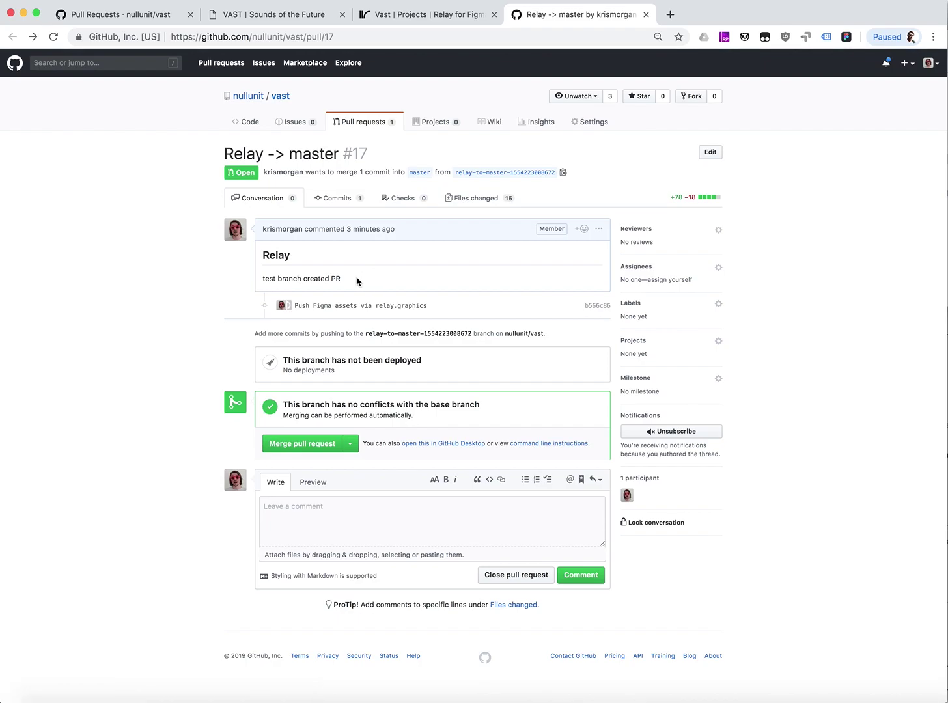
click(345, 305)
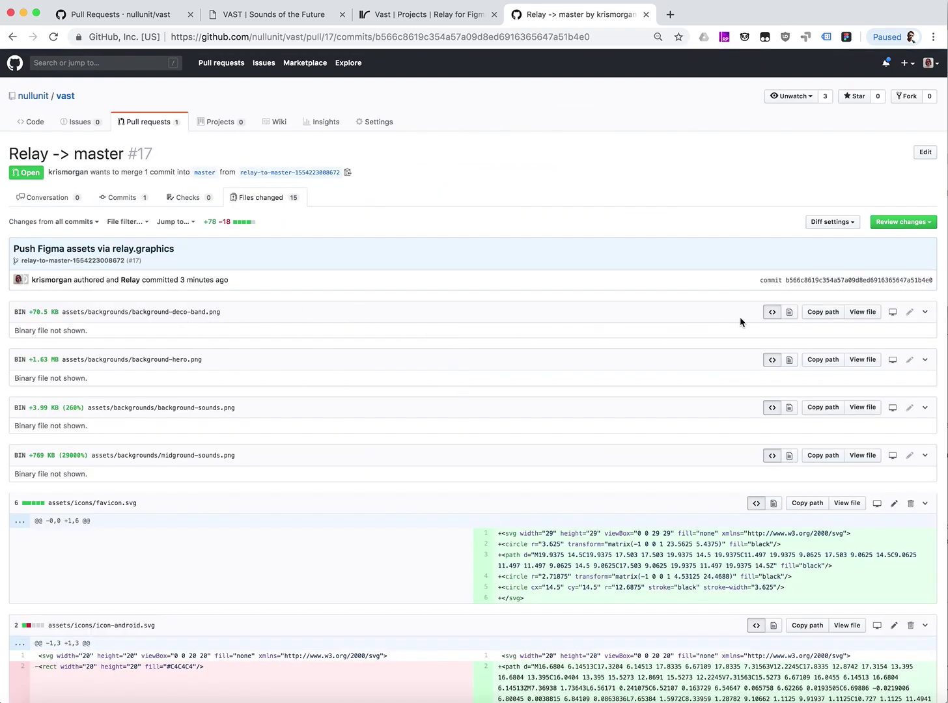
click(789, 313)
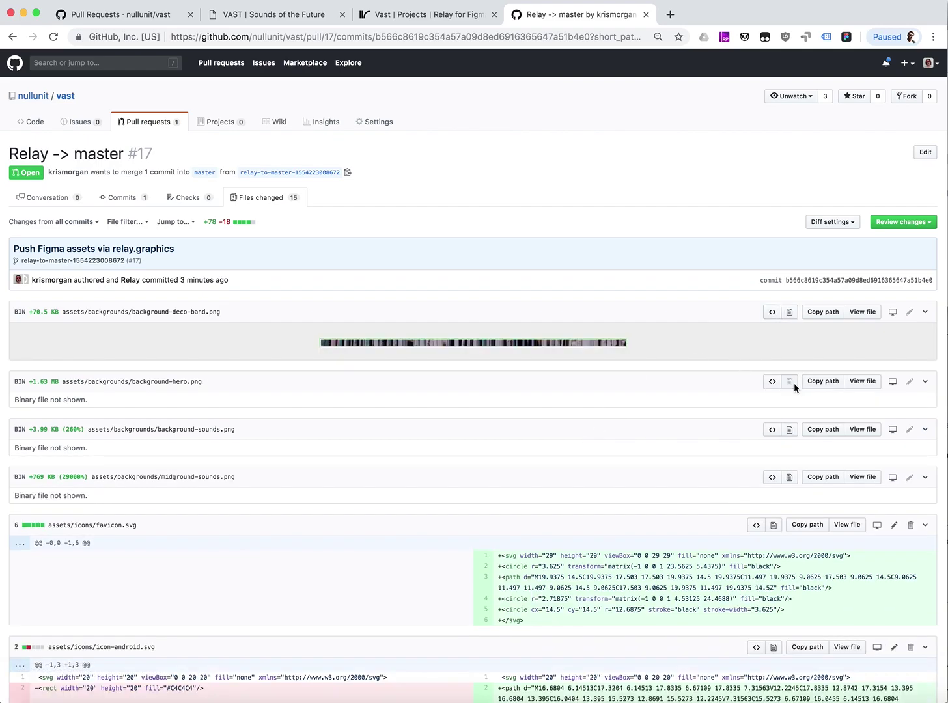
click(789, 382)
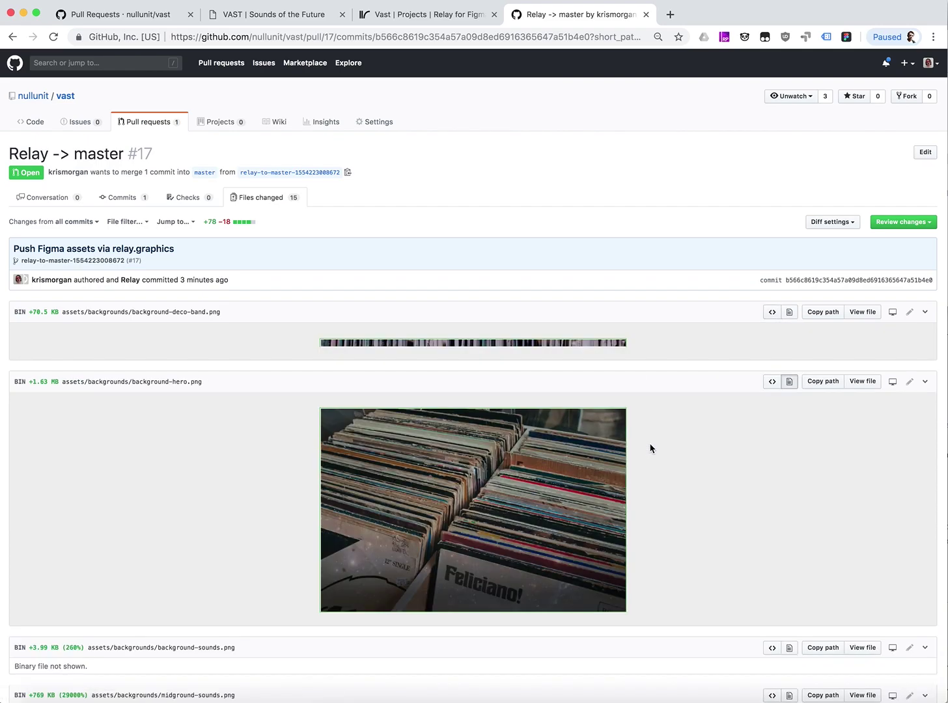
scroll(649, 447, down, 5)
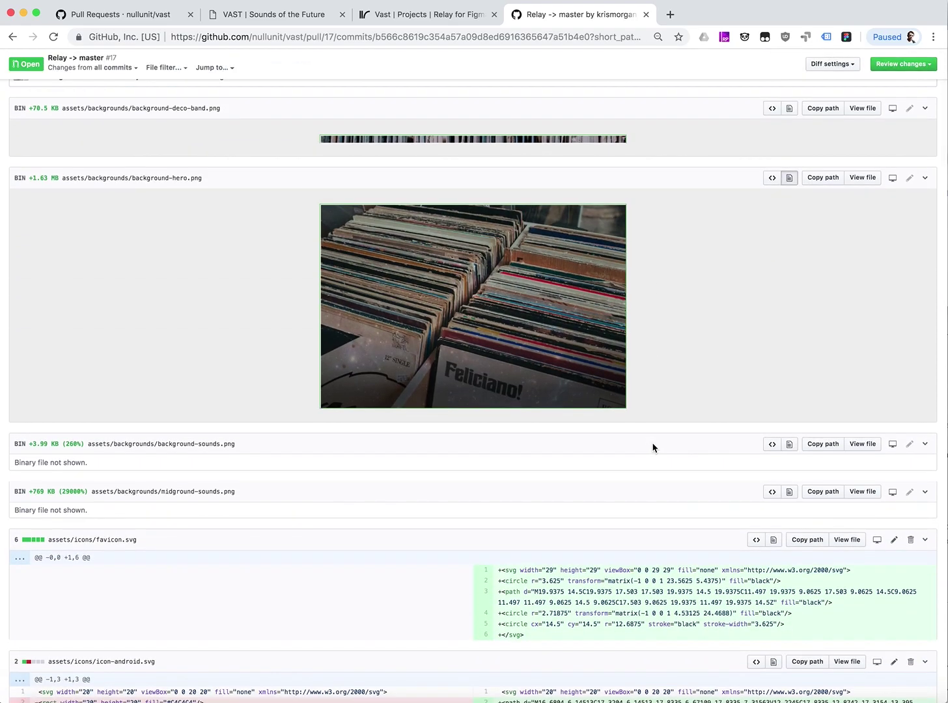
scroll(652, 447, up, 5)
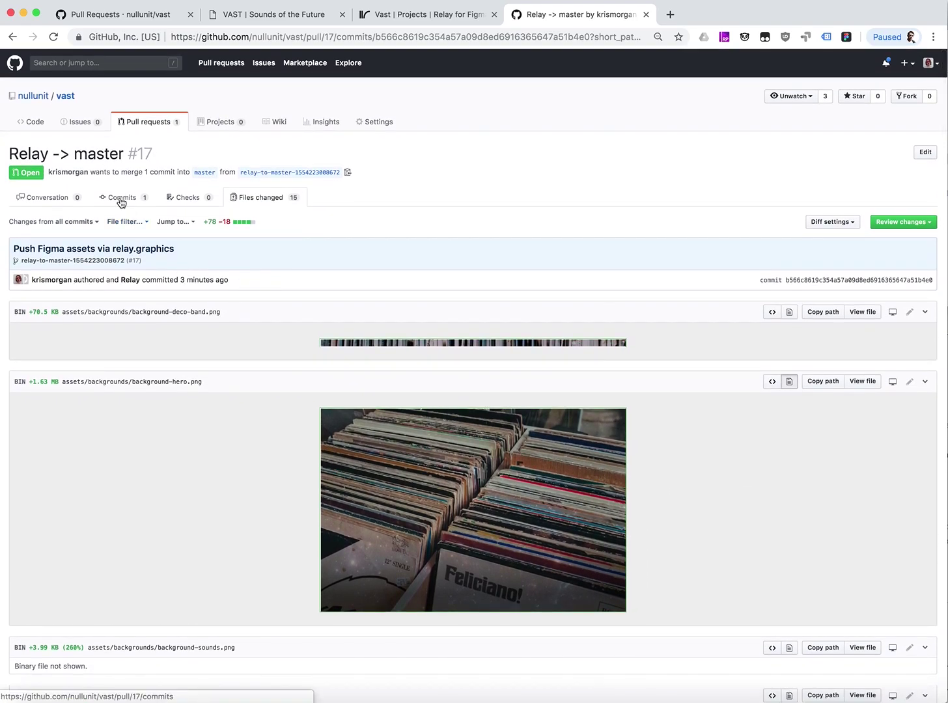
click(65, 199)
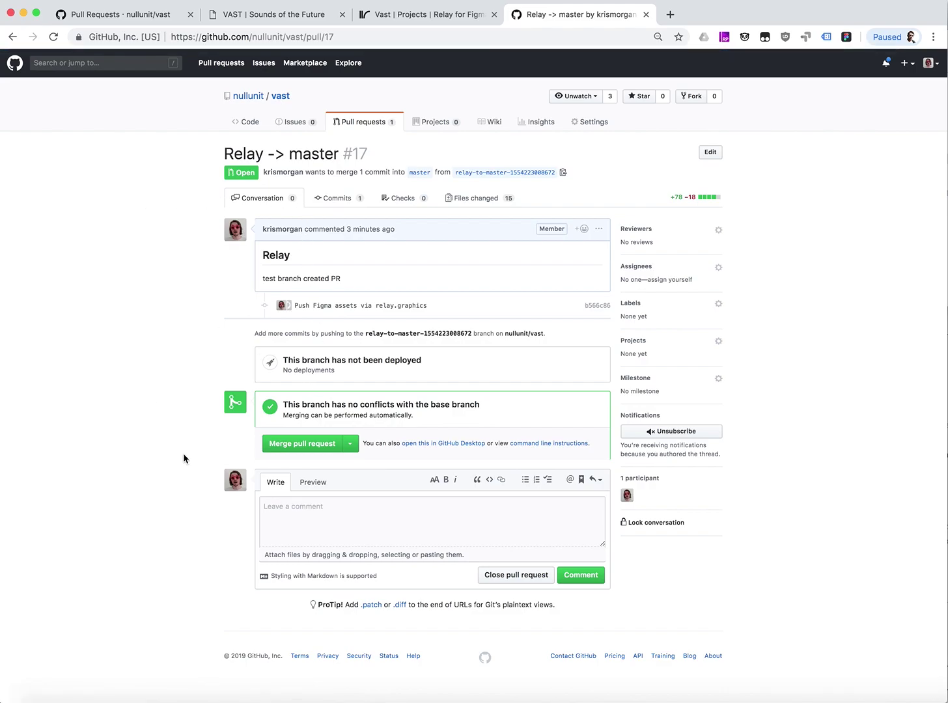
Step: Merge pull request #17 from Relay into master and confirm the merge
click(351, 445)
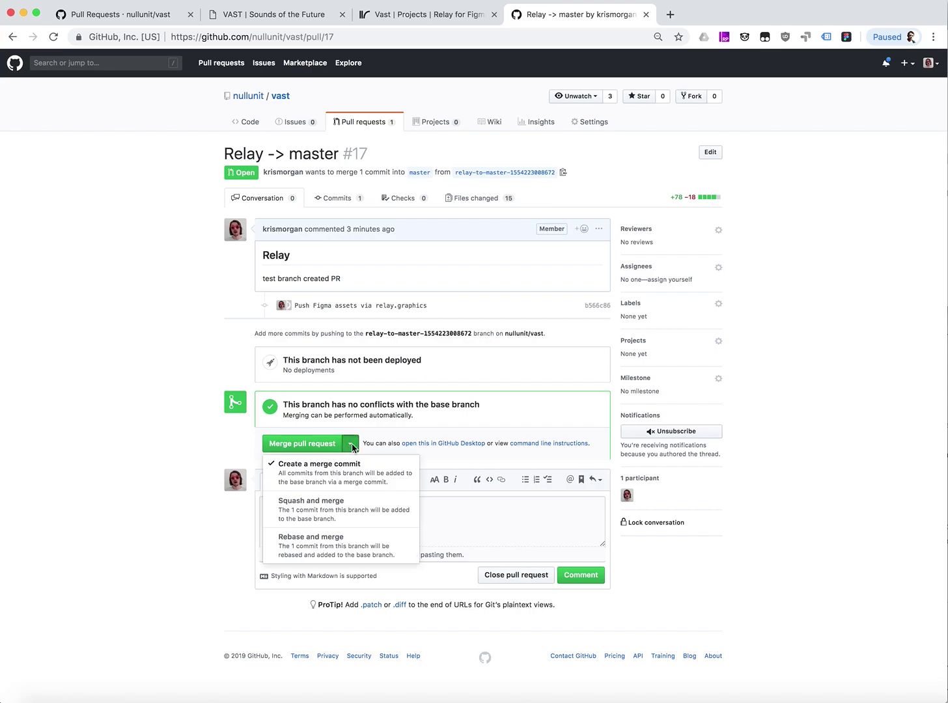
click(349, 482)
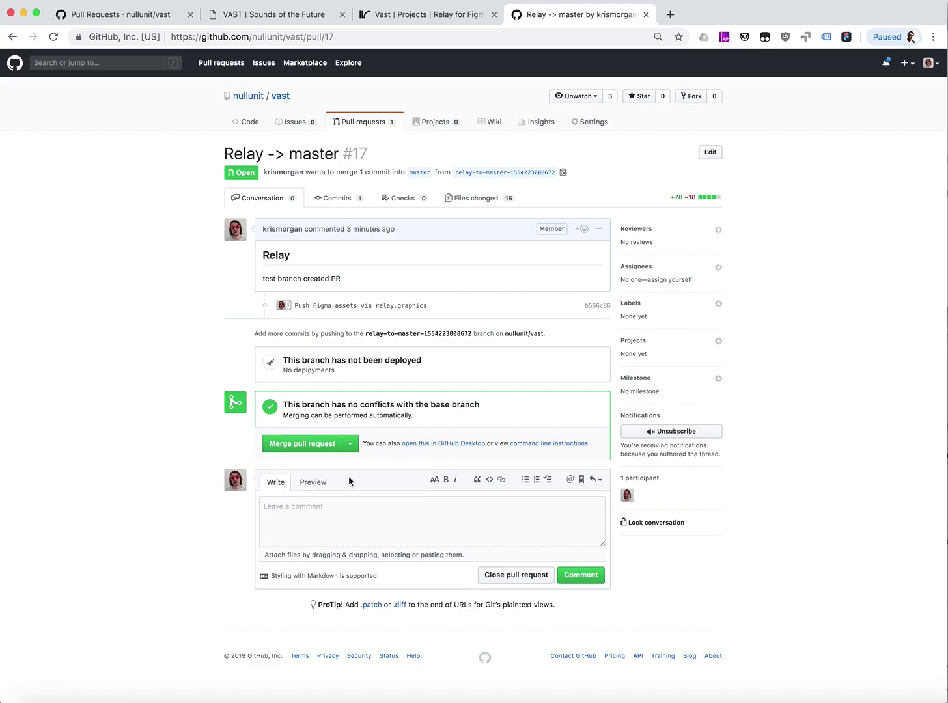
click(309, 444)
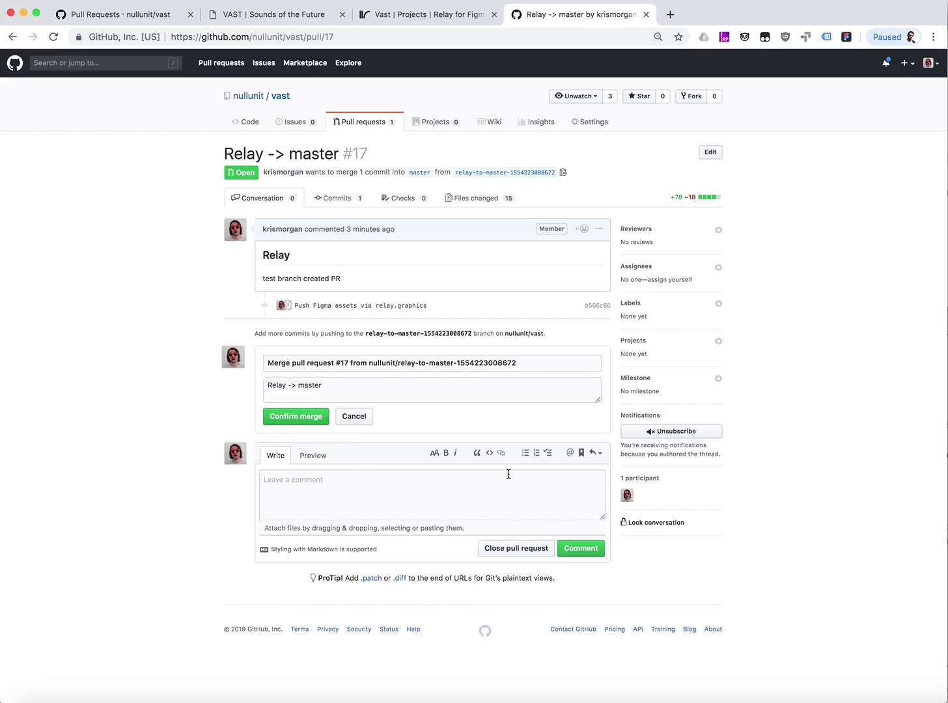
click(296, 420)
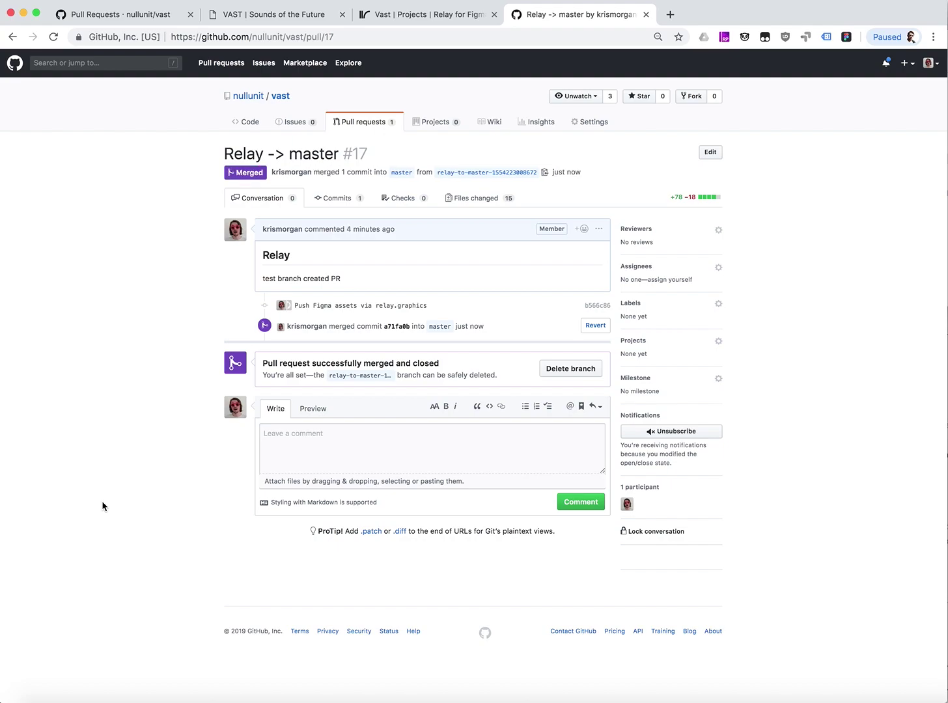
Step: Scroll through the live VAST | Sounds of the Future site to check the updated assets
click(246, 16)
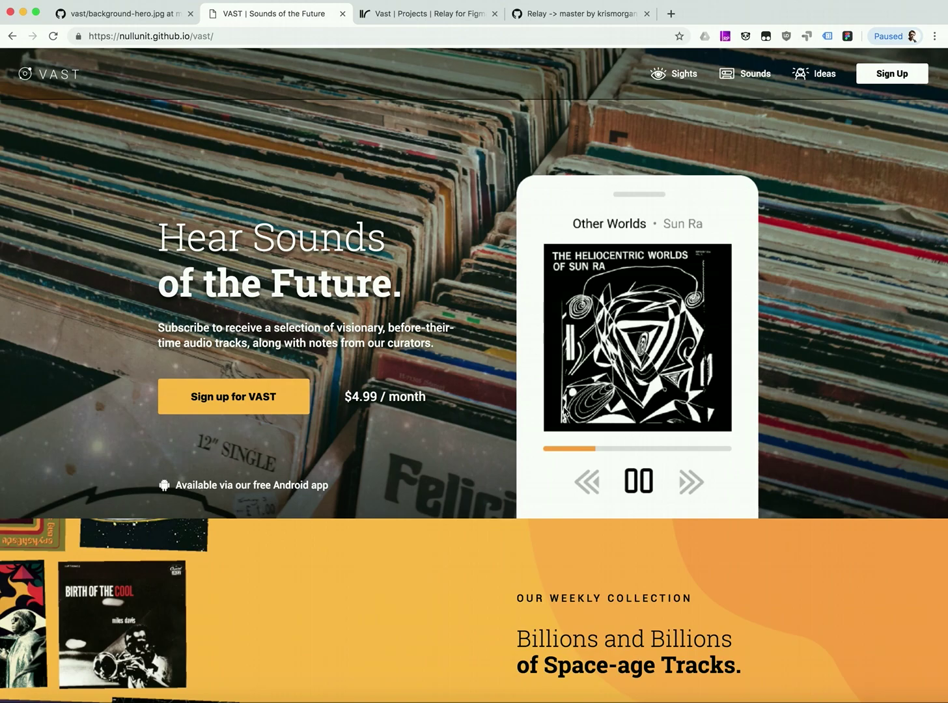
scroll(479, 466, down, 10)
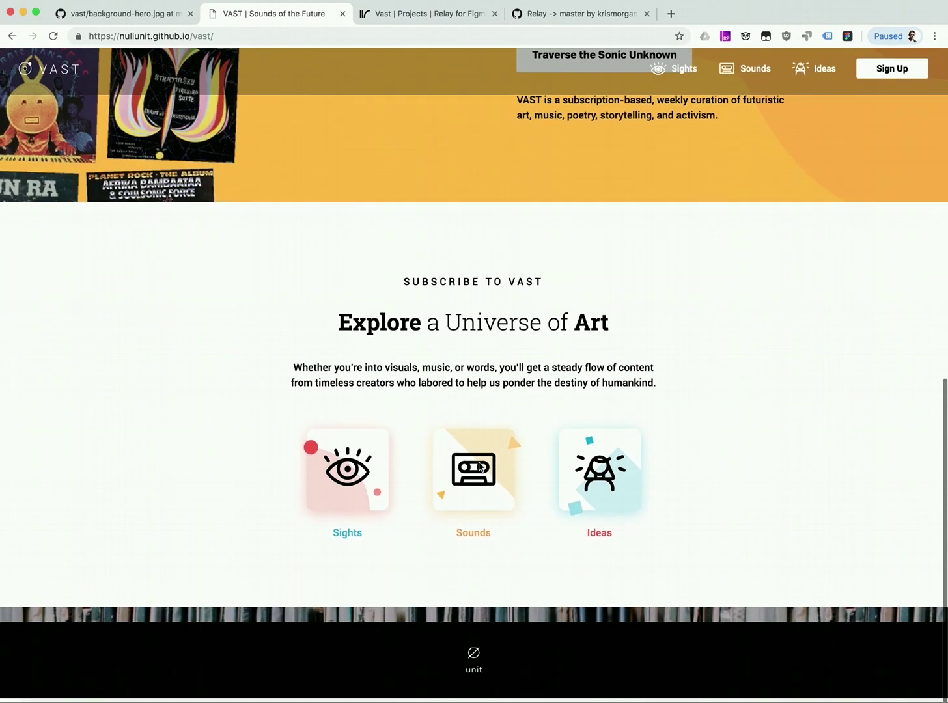
scroll(480, 466, up, 10)
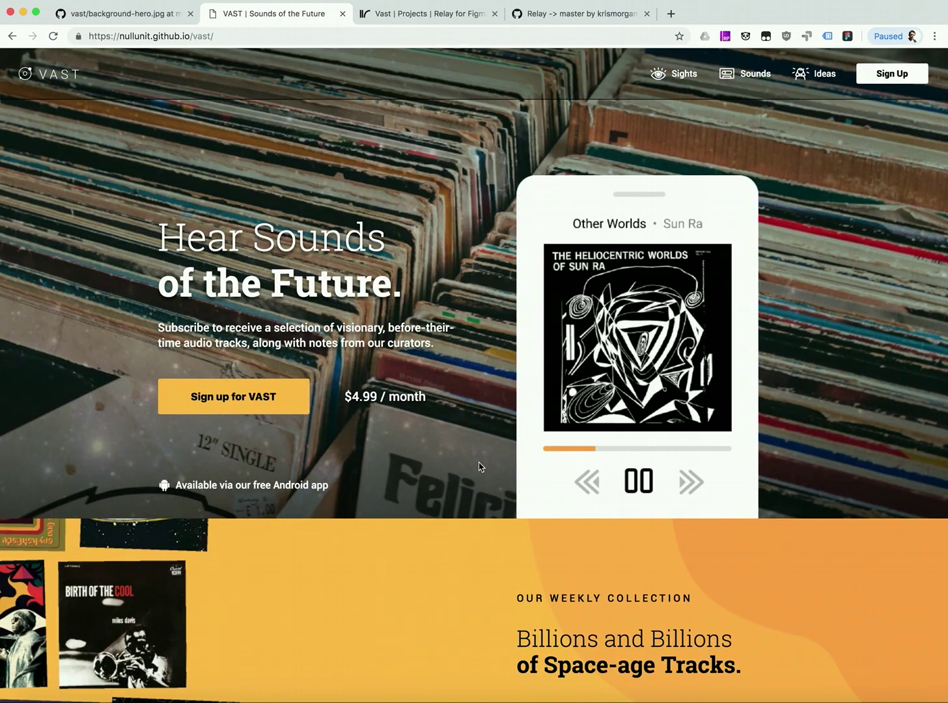